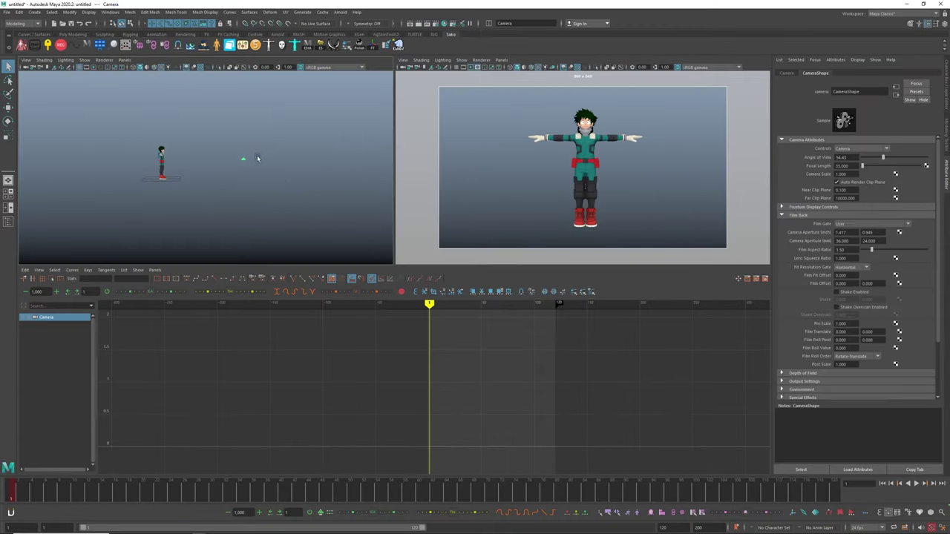
Step: Bake the camera's animation and add jittery noise to its rotation curves
click(244, 161)
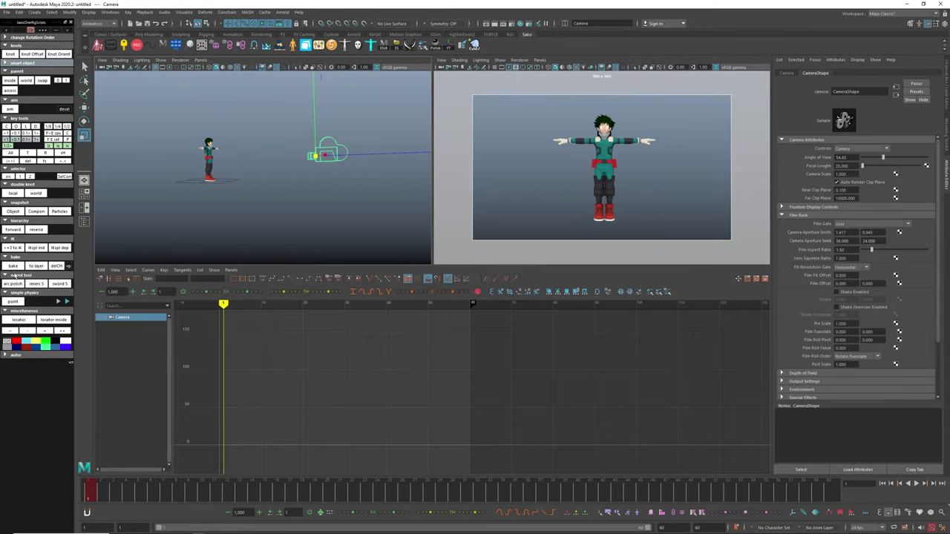
click(15, 266)
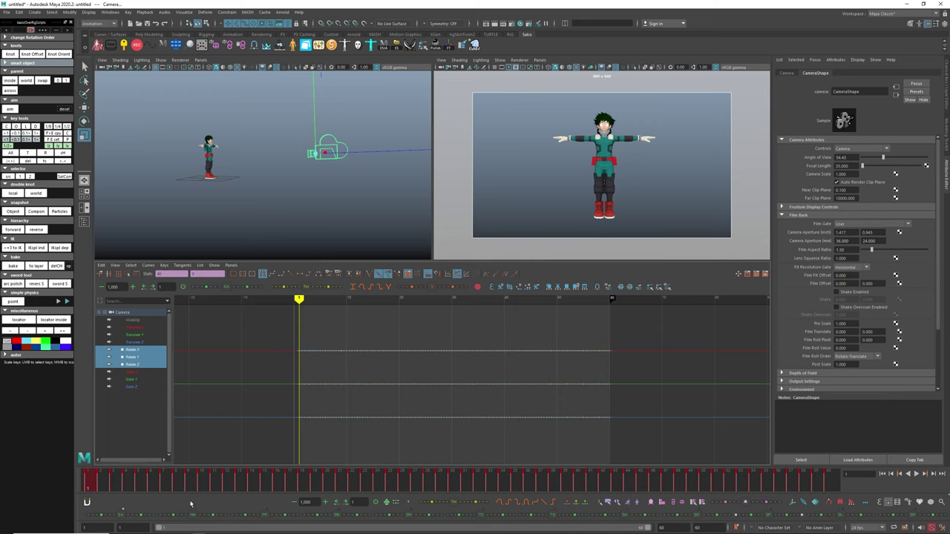
click(189, 515)
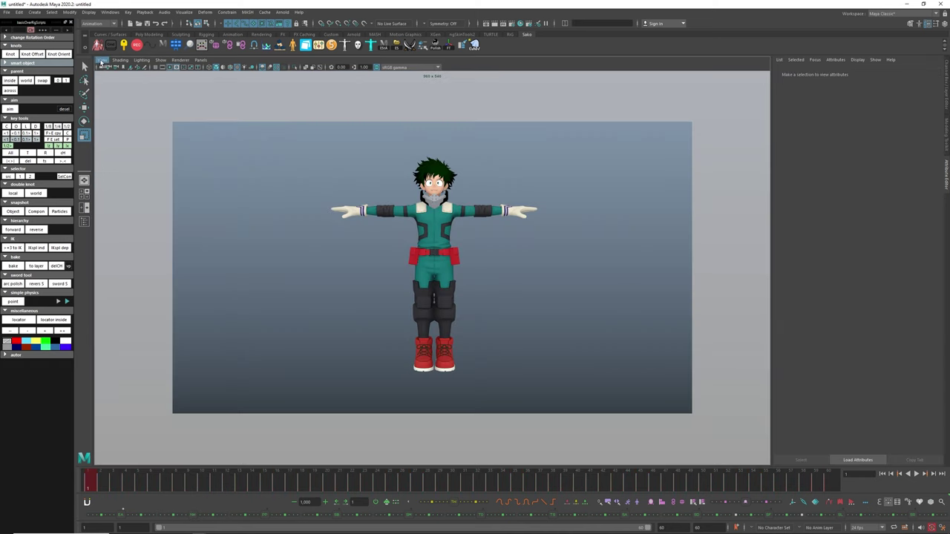
Step: Import the speed-lines .iff image sequence as an image plane behind Deku
click(101, 59)
mouse_move(139, 225)
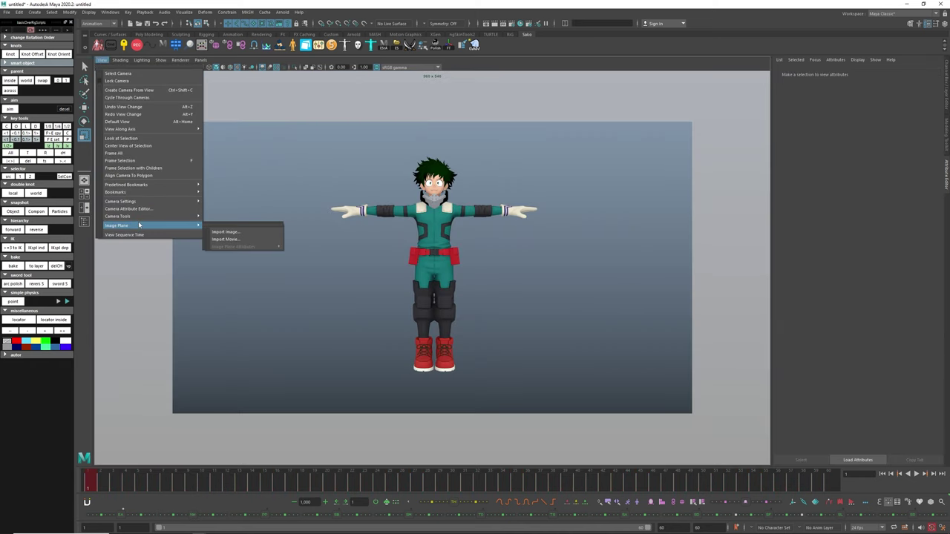
click(253, 232)
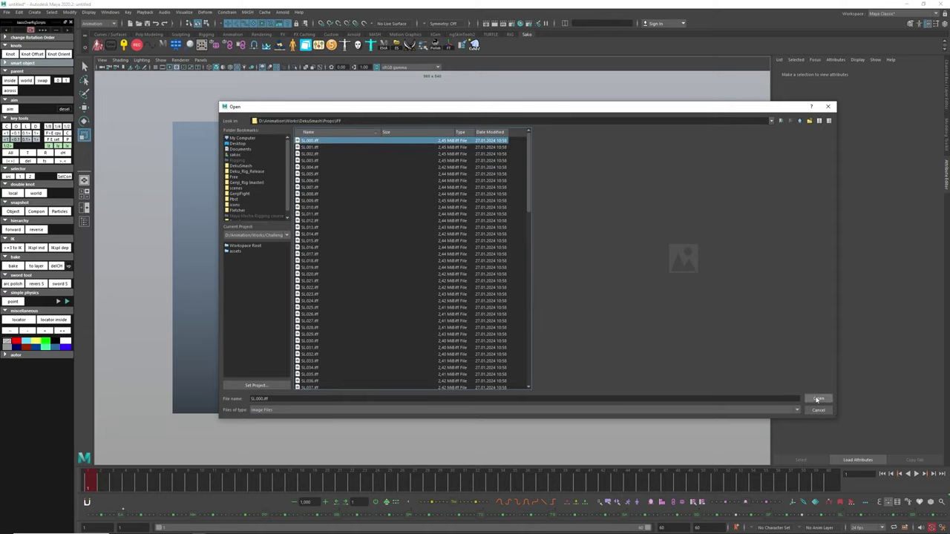
click(818, 398)
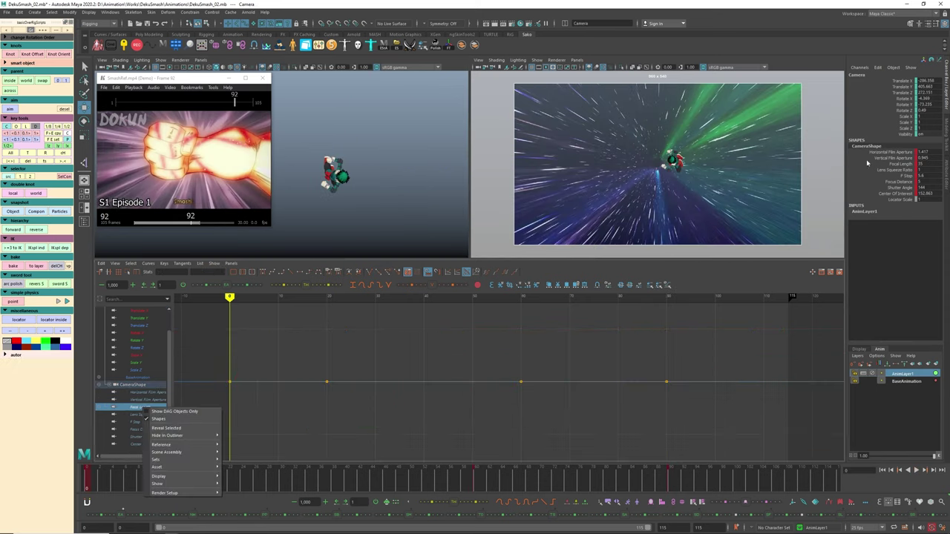
Step: Rotate the upper and lower teeth controls into Deku's shouting mouth pose
key(Escape)
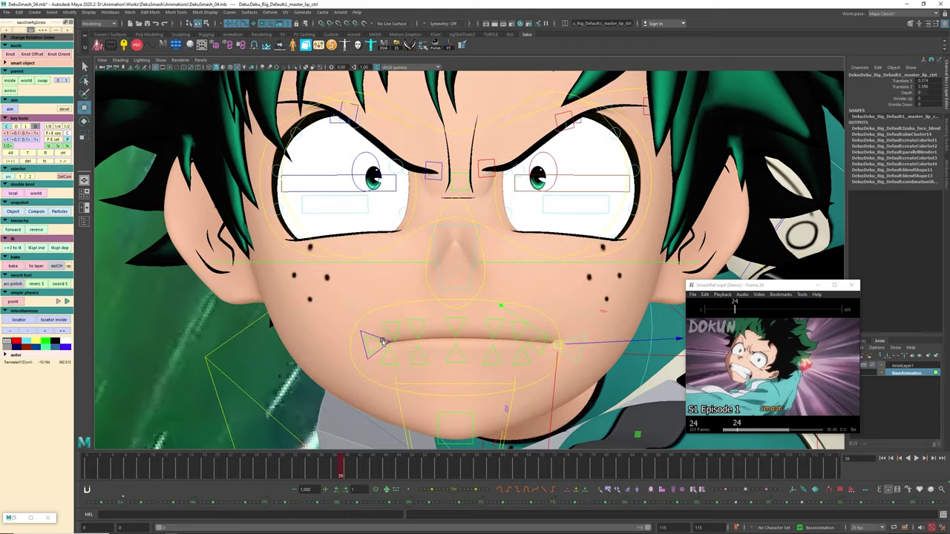
alt+drag(383, 339, 550, 311)
click(362, 225)
click(559, 318)
key(e)
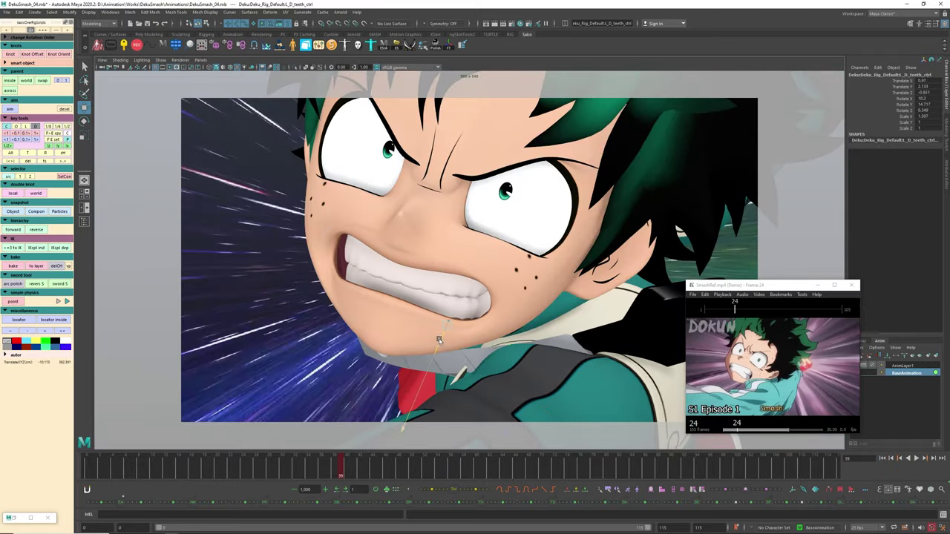
alt+drag(438, 340, 405, 308)
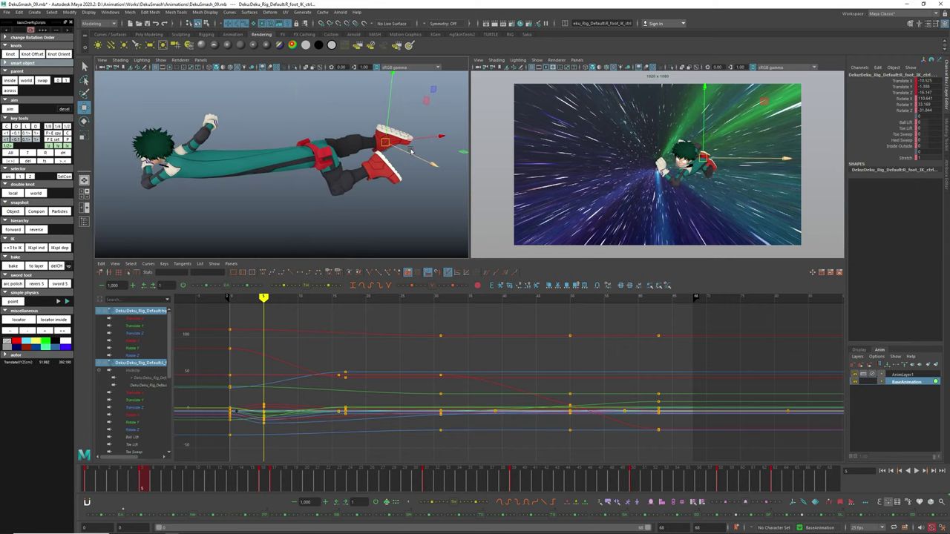
key(space)
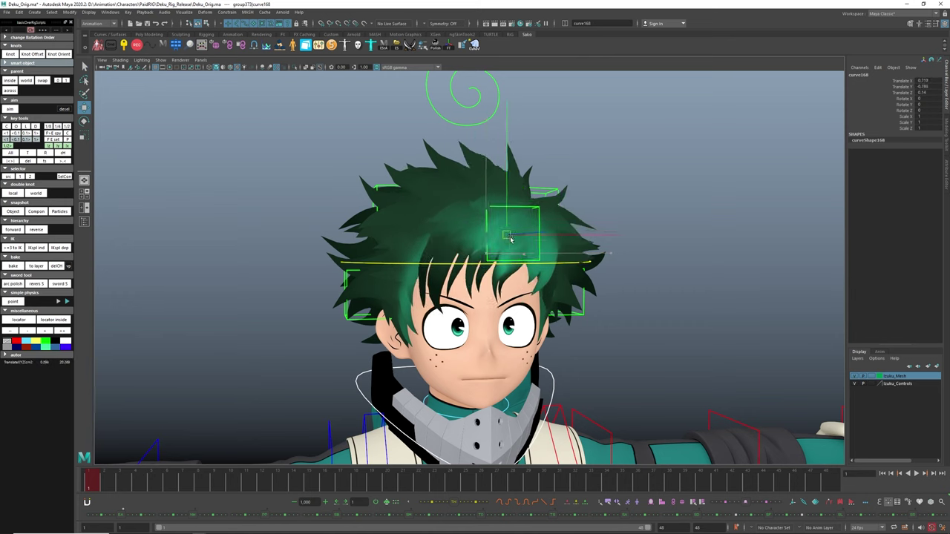
Step: Tilt Deku's head slightly with the rotate tool
key(e)
drag(519, 297, 542, 349)
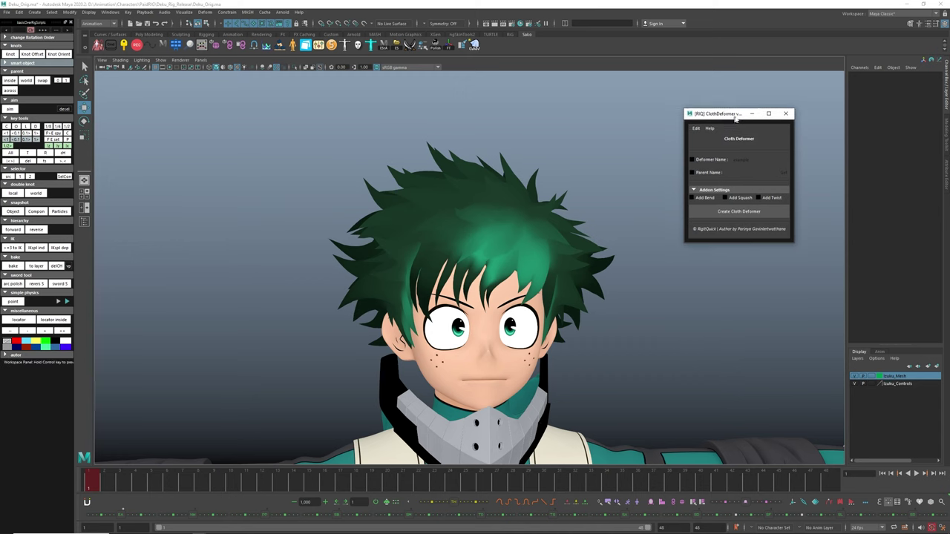
drag(741, 118, 758, 121)
Step: Soft-select a front bangs vertex on the hair mesh with a widened falloff
click(475, 250)
right_click(475, 250)
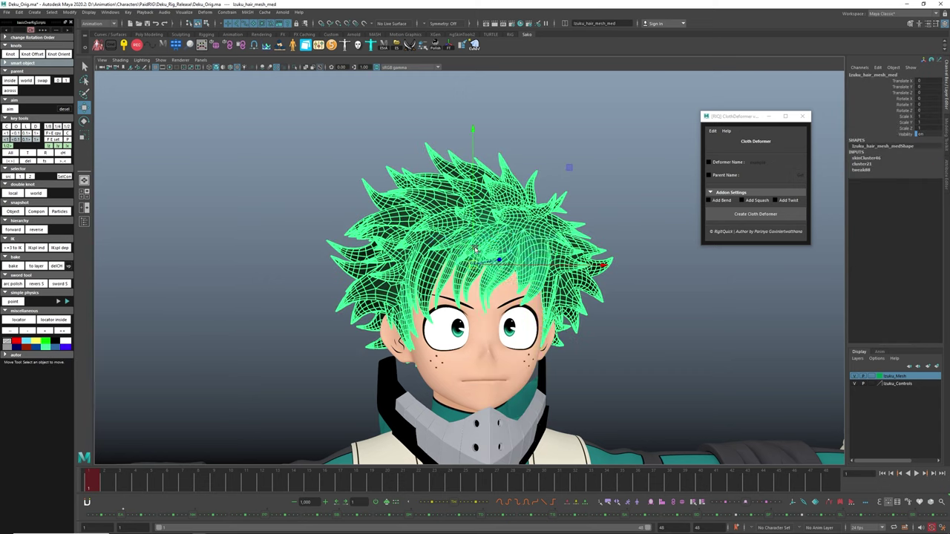
right_drag(475, 250, 489, 317)
scroll(484, 318, up, 5)
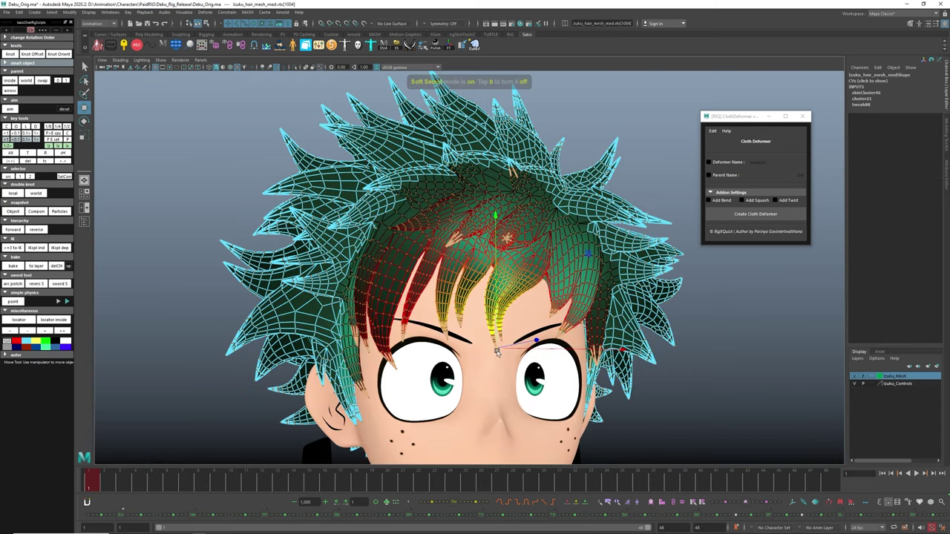
click(498, 353)
key(b)
middle_drag(607, 361, 657, 361)
scroll(657, 334, down, 3)
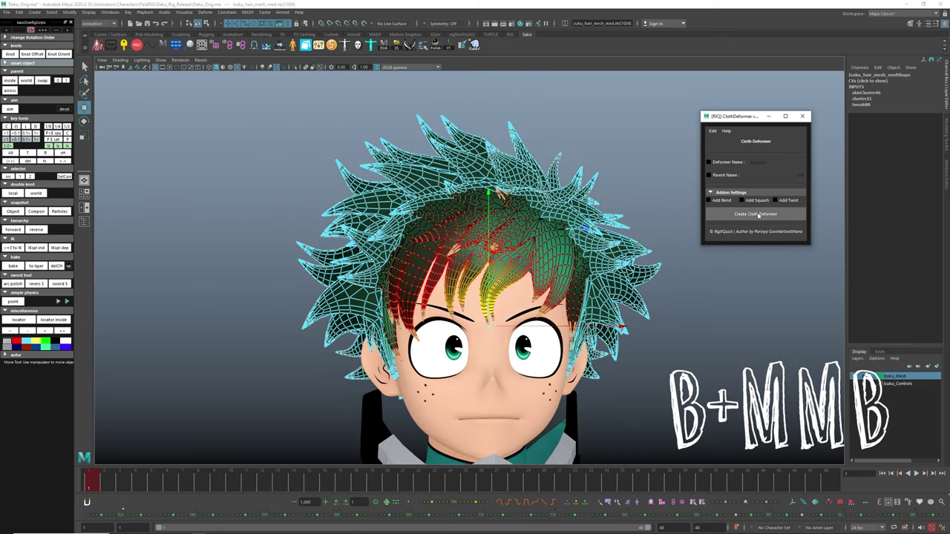
Step: Inspect the new hair deformer and select one of its handle's attributes
alt+drag(560, 292, 446, 282)
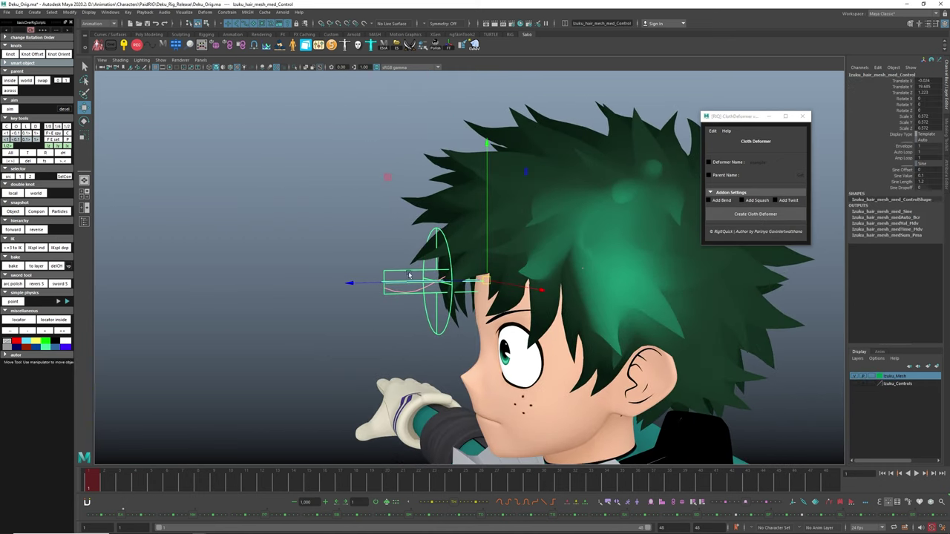
click(394, 239)
scroll(440, 280, up, 2)
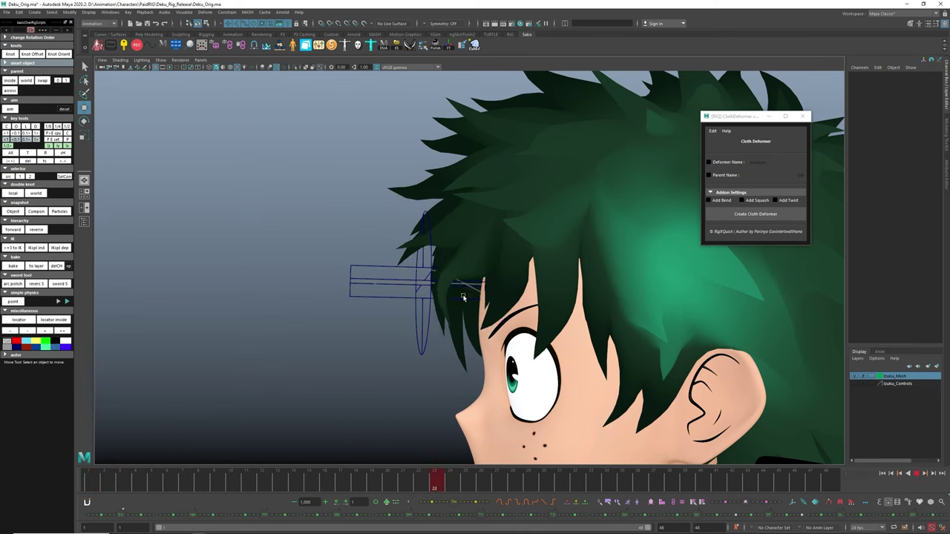
alt+drag(466, 297, 564, 297)
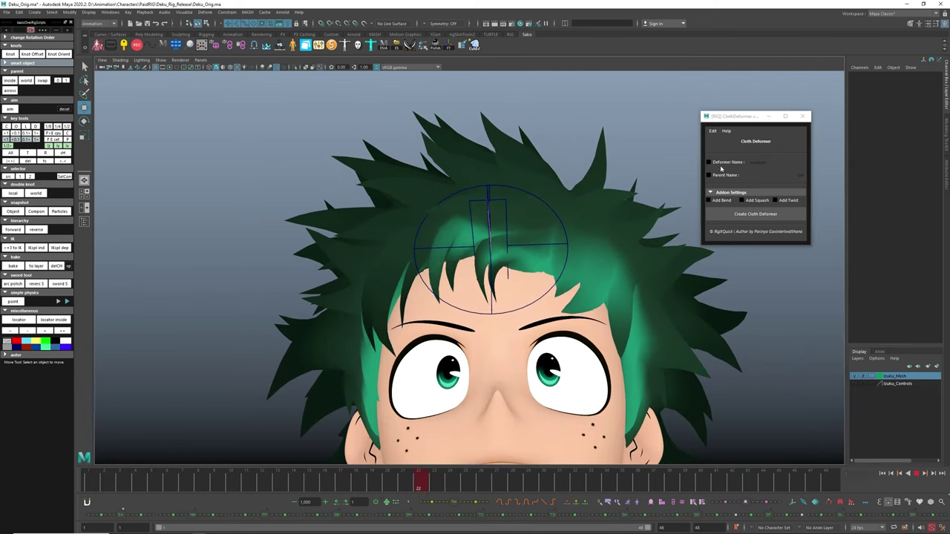
drag(742, 115, 749, 109)
click(556, 212)
alt+drag(555, 212, 520, 222)
click(904, 158)
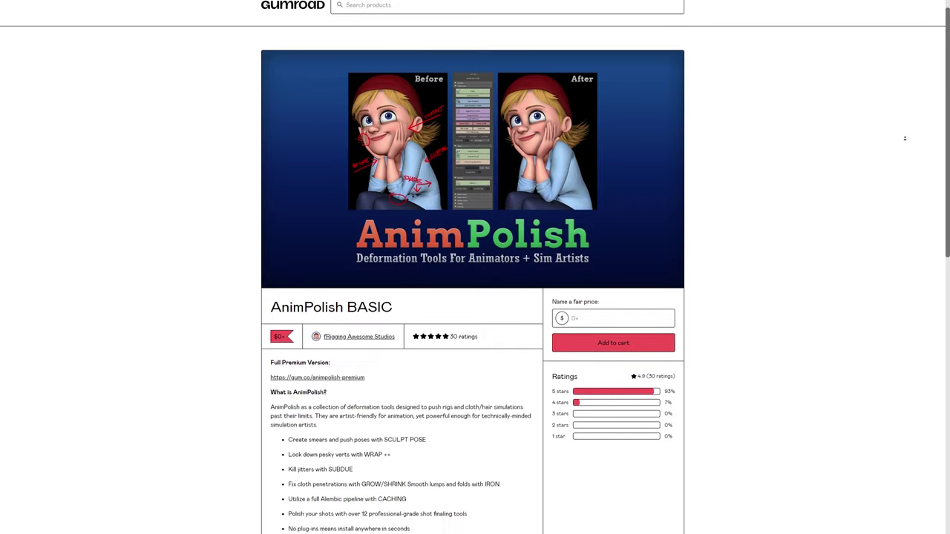
Step: Import the polished Smile face geometry from AnimPolish
scroll(905, 138, down, 5)
scroll(905, 138, down, 3)
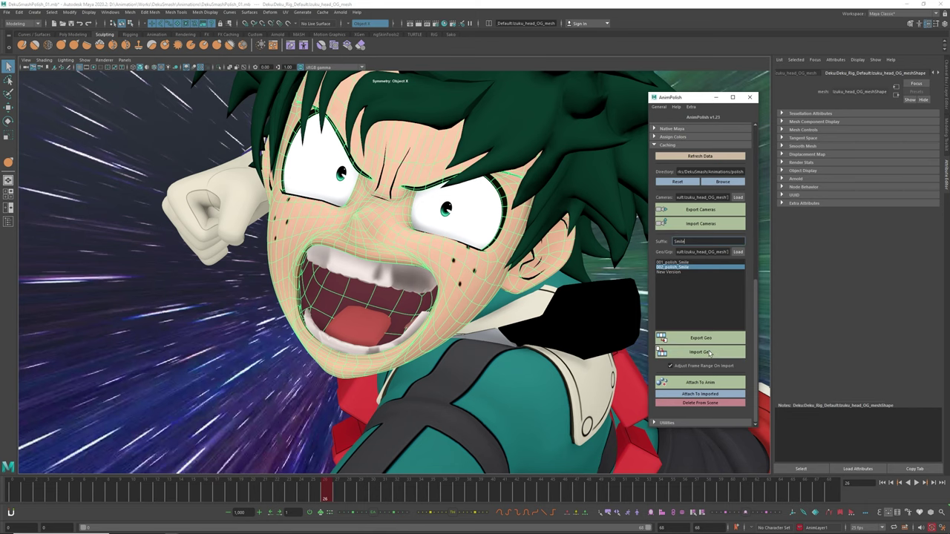
click(708, 353)
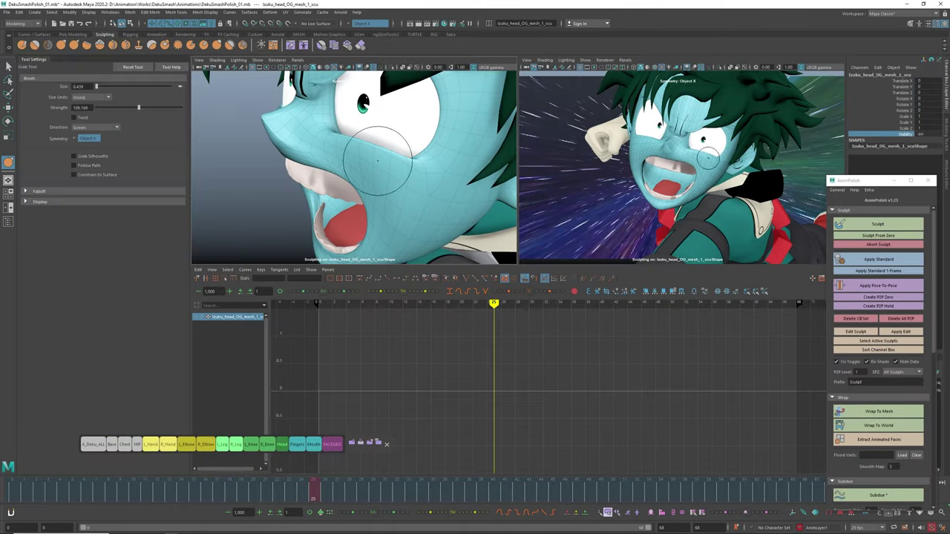
Step: Sculpt the head with the Grab and Bulge brushes, then select the face mesh's Visibility channel
scroll(382, 159, up, 3)
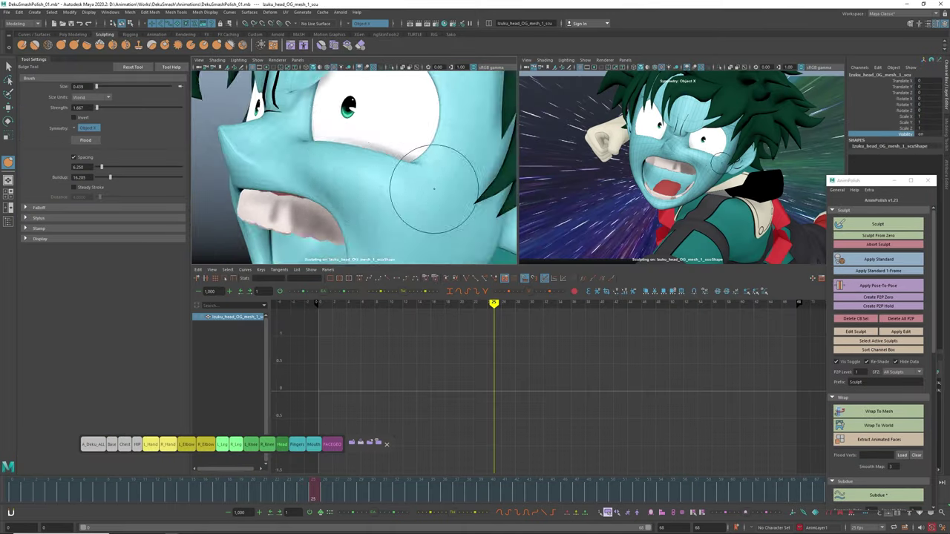
scroll(378, 201, down, 2)
scroll(330, 168, up, 2)
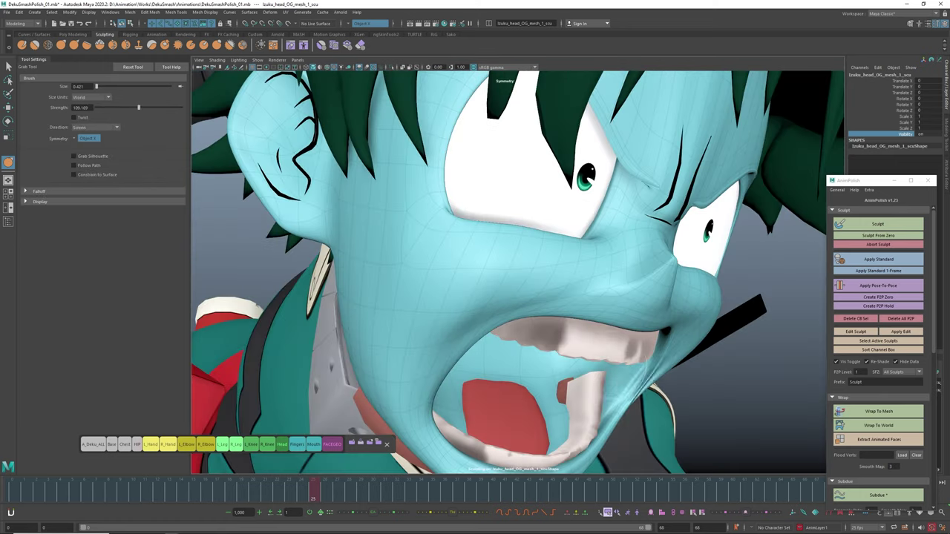
key(g)
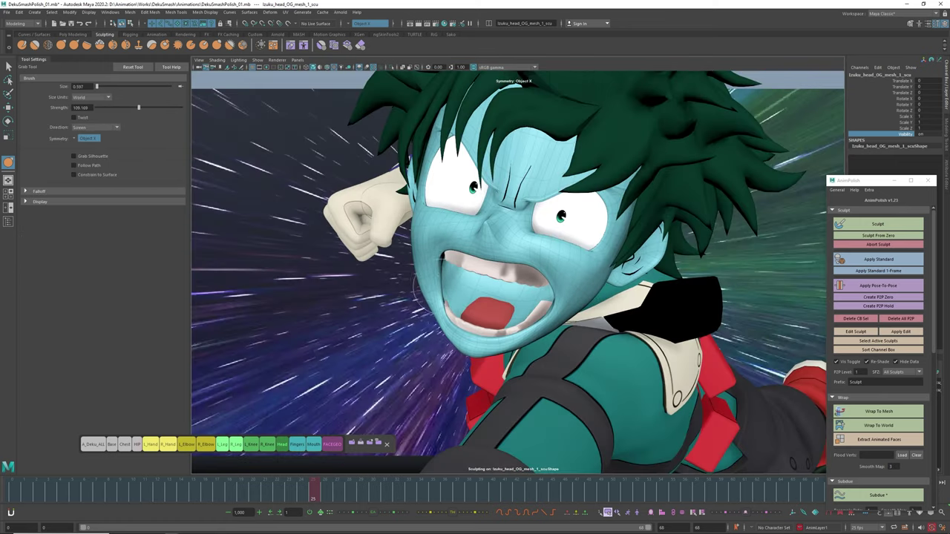
key(u)
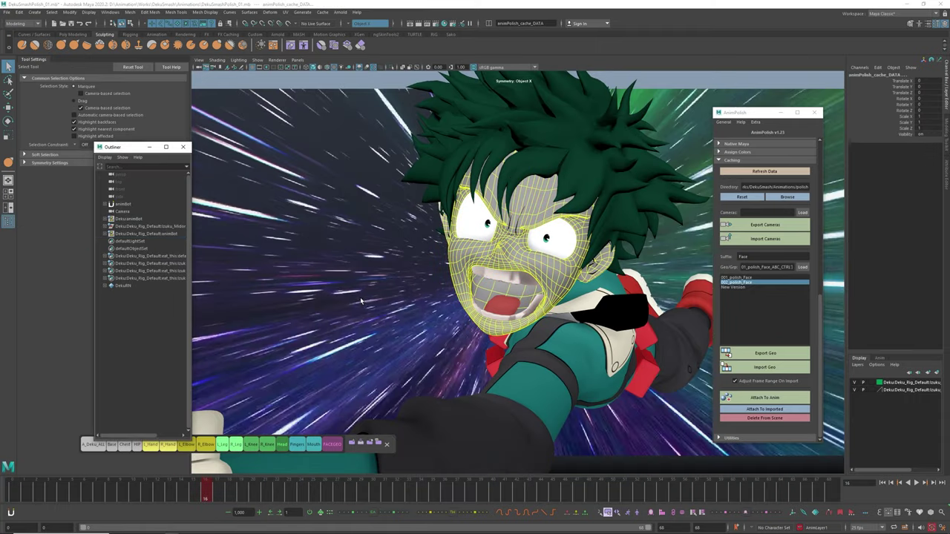
click(333, 444)
click(896, 134)
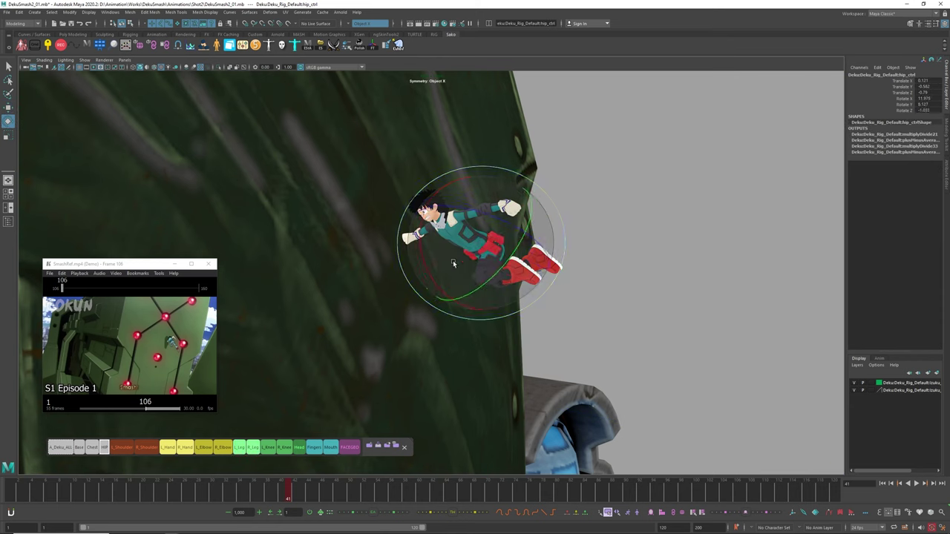
Step: Rotate hip_ctrl and select the R_Shoulder control to move it
drag(453, 263, 438, 253)
click(122, 446)
key(w)
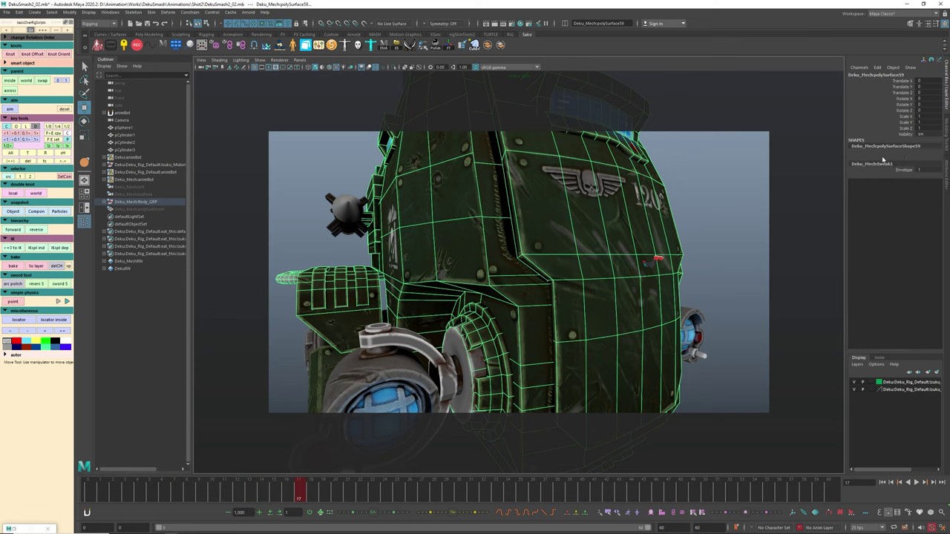
Step: Dial the mech's blend shape weight and view the head piece in vertex mode
click(891, 170)
middle_drag(787, 201, 737, 205)
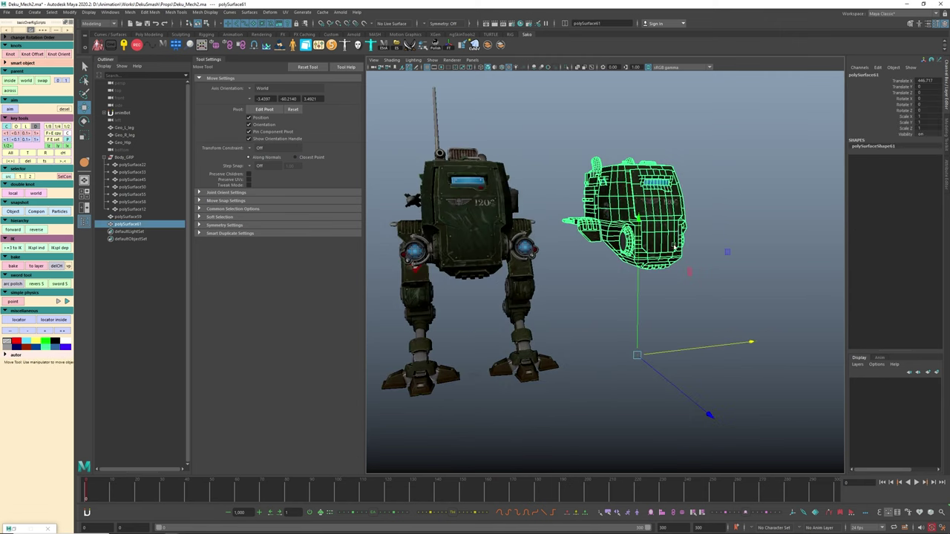
right_click(671, 272)
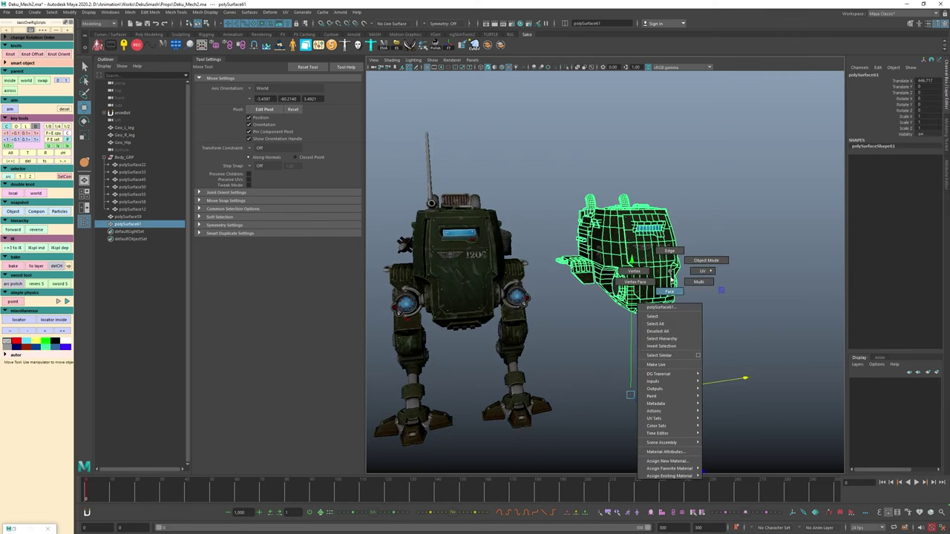
click(635, 271)
alt+drag(635, 271, 663, 297)
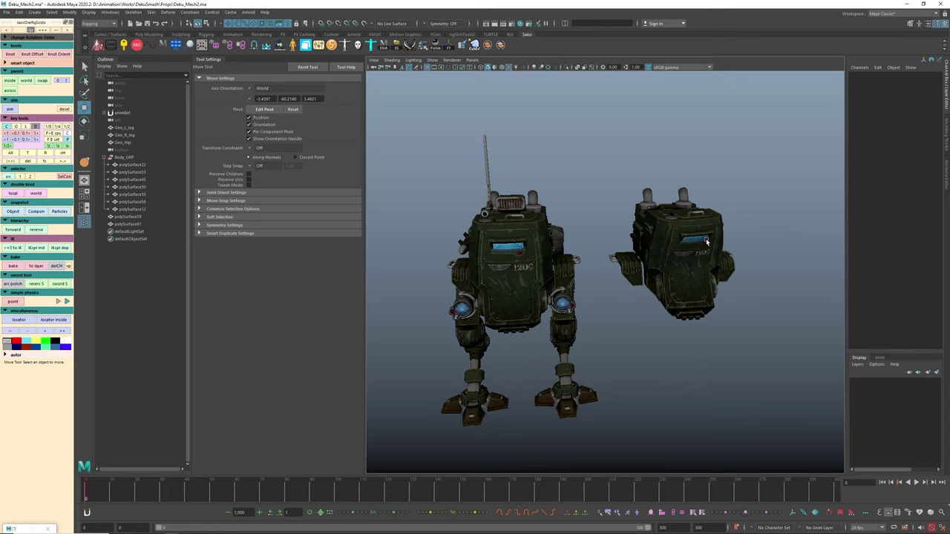
Step: Create a blend shape from the separate head piece to the mech body
click(687, 242)
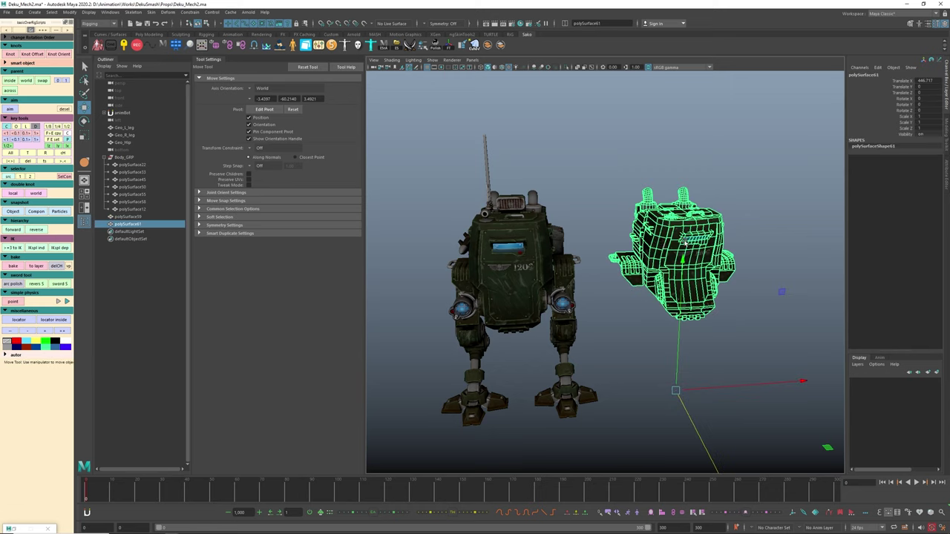
shift+click(545, 250)
click(169, 12)
click(183, 32)
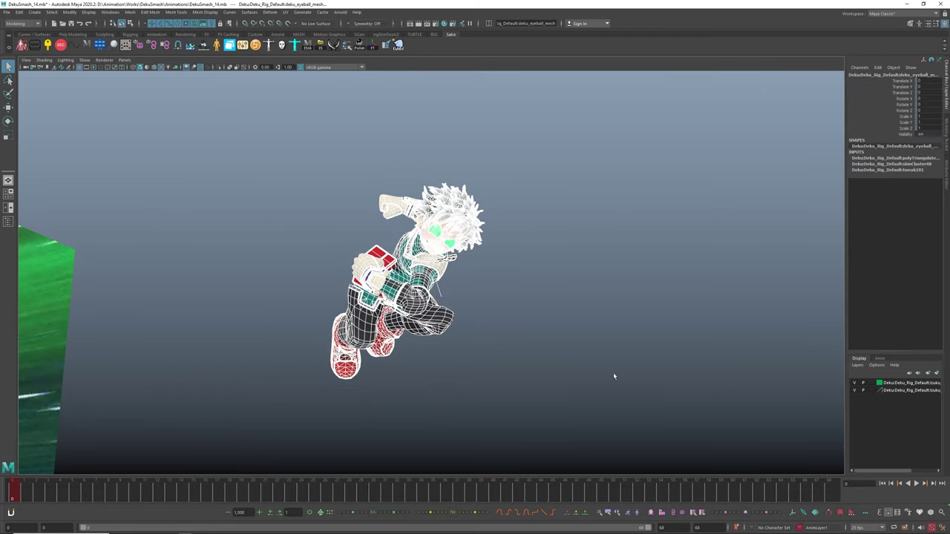
Step: Export the selected Deku as Alembic DekuSmash_Shot1.abc, frames 0–68, and pick it for import
click(321, 12)
mouse_move(341, 25)
click(467, 69)
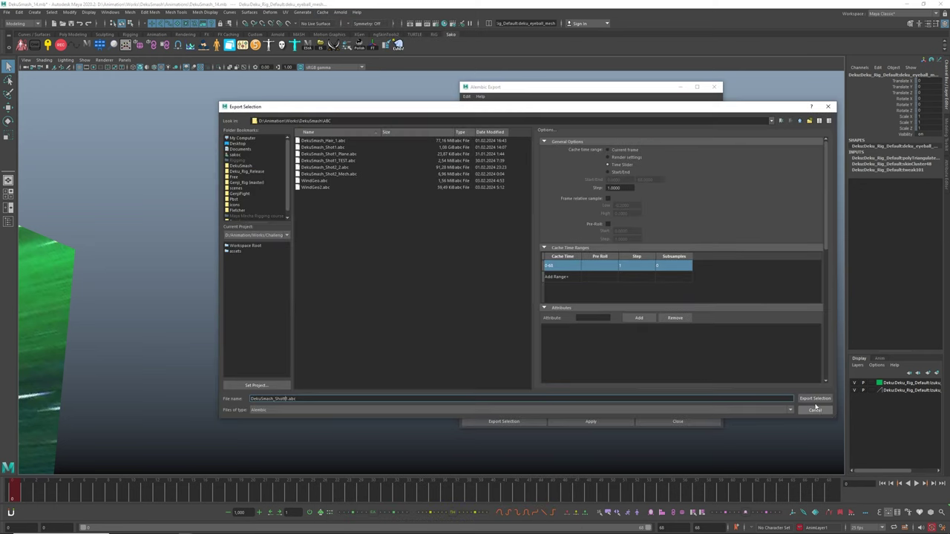
click(815, 405)
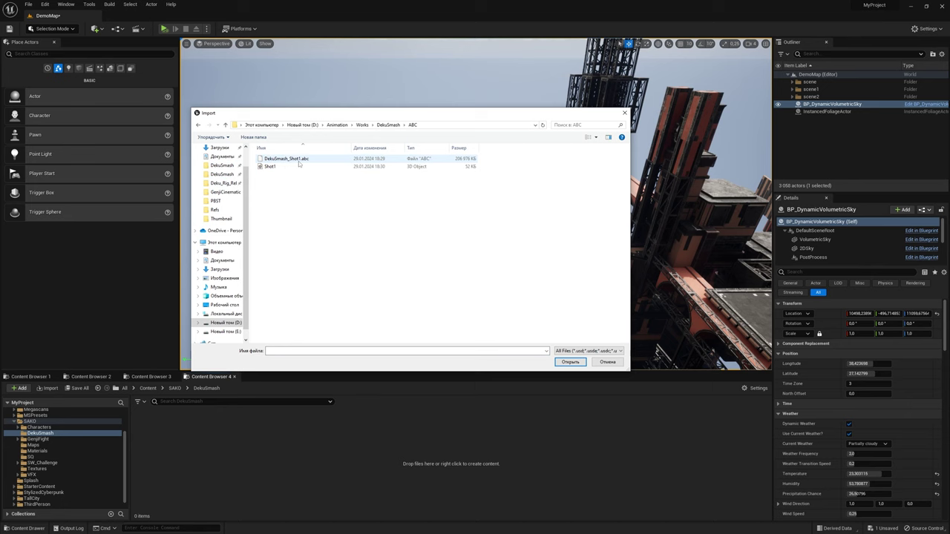
double_click(298, 161)
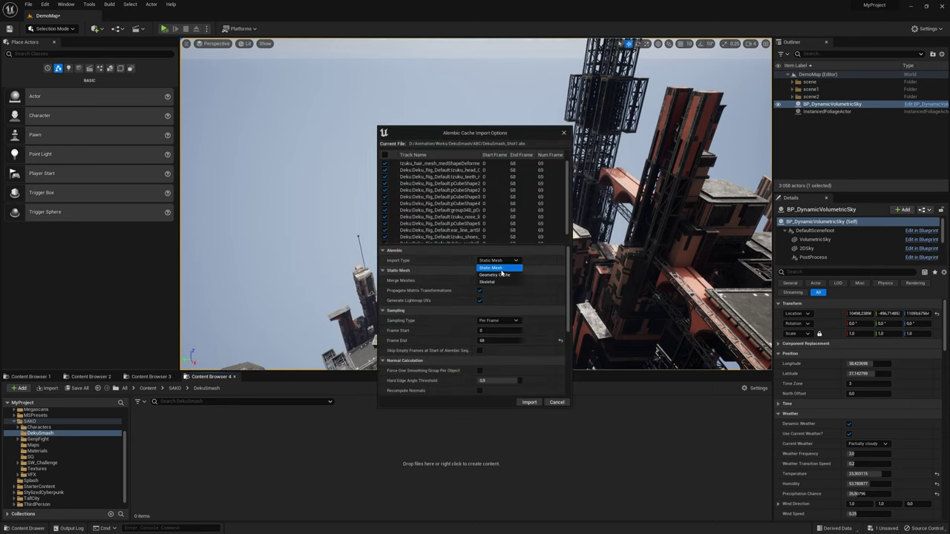
Step: Import DekuSmash_Shot1.abc as a Geometry Cache, then dismiss the five-vertex face error
click(502, 275)
click(529, 401)
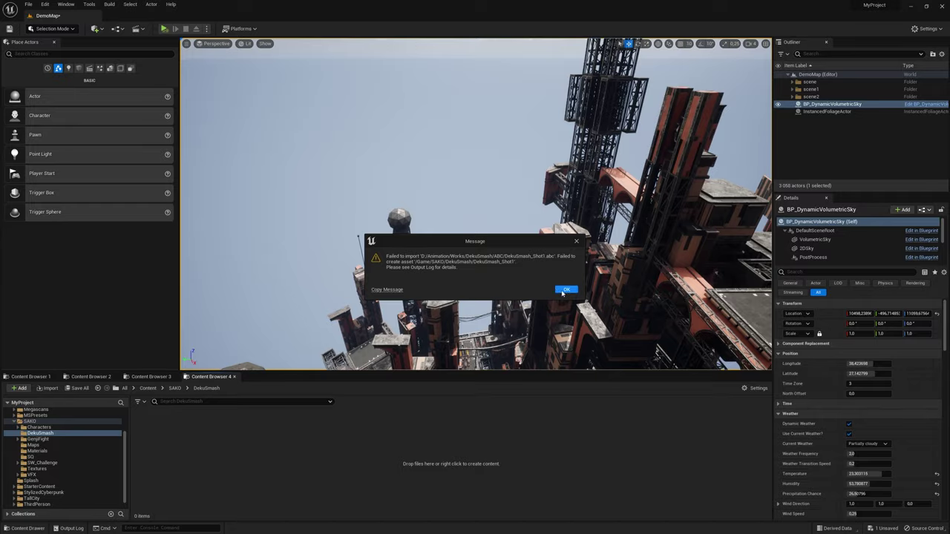
click(840, 356)
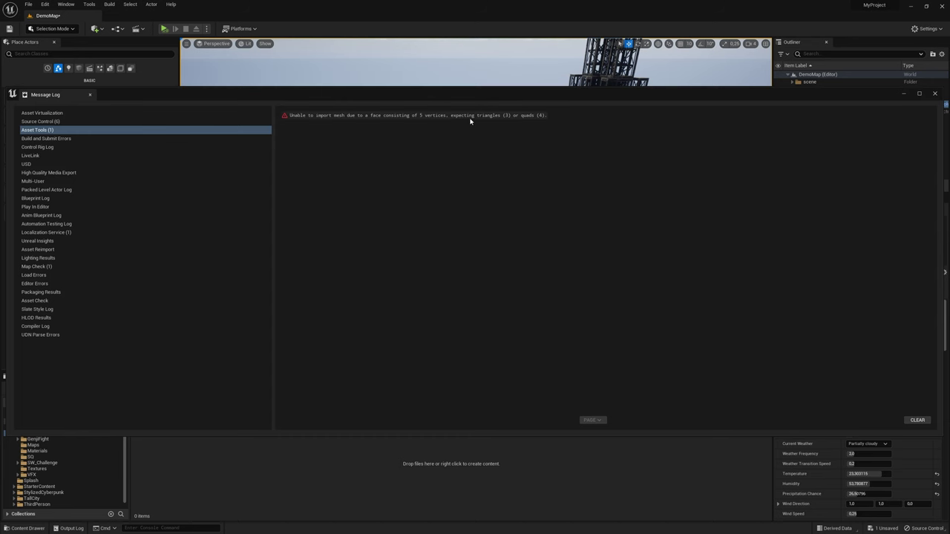
click(934, 94)
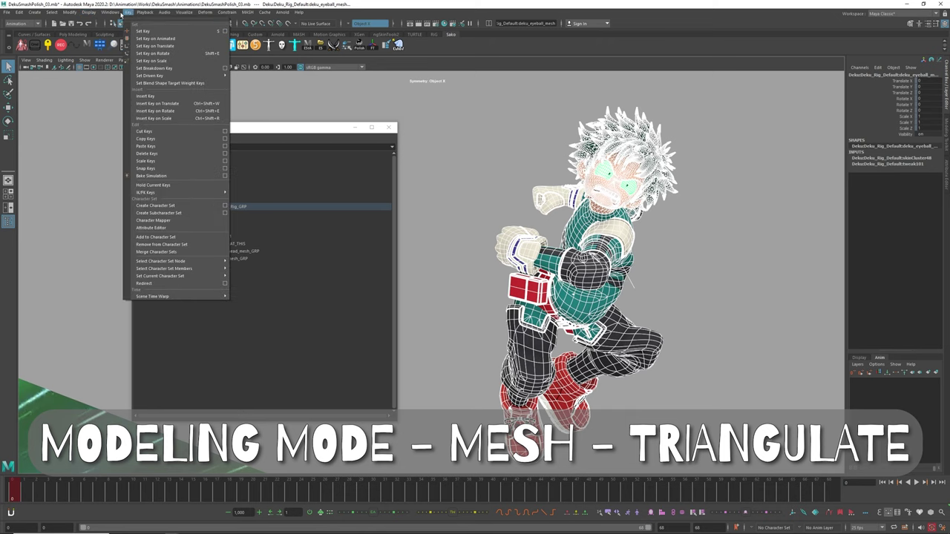
Step: Triangulate and smooth the Deku character mesh in the Modeling menu set
click(17, 23)
click(151, 12)
mouse_move(130, 12)
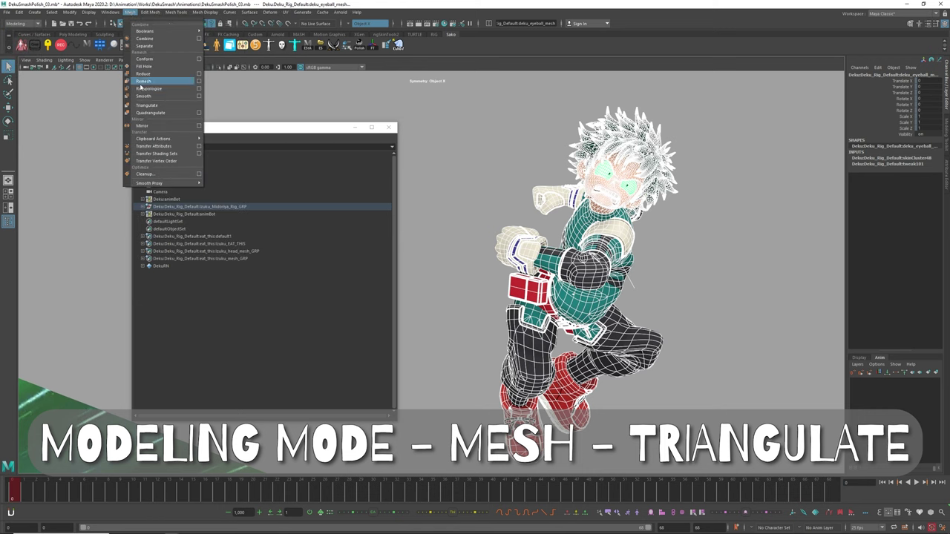
click(147, 105)
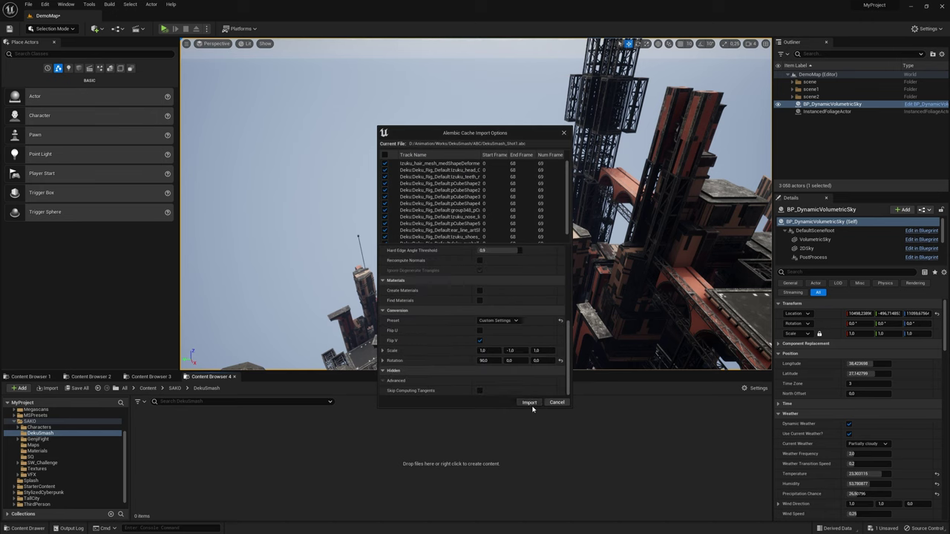
click(530, 405)
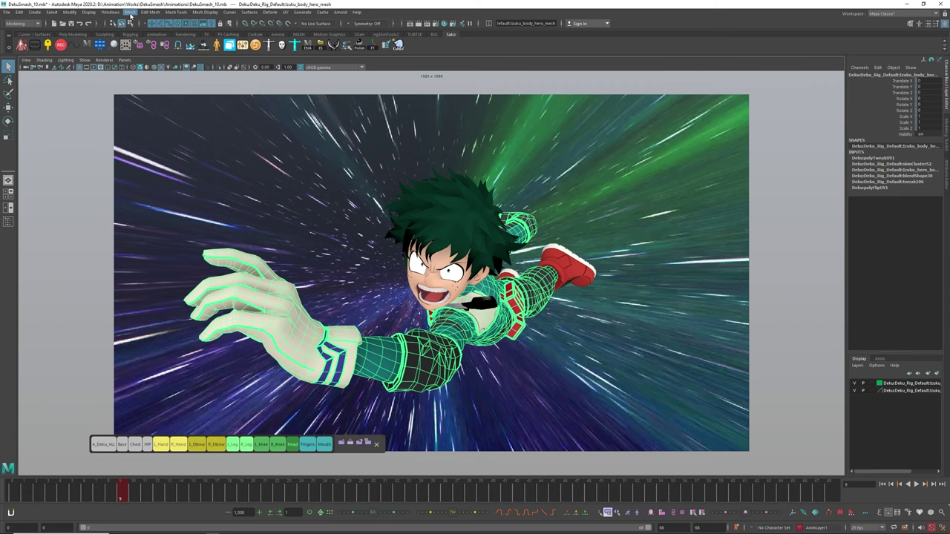
click(131, 13)
click(147, 99)
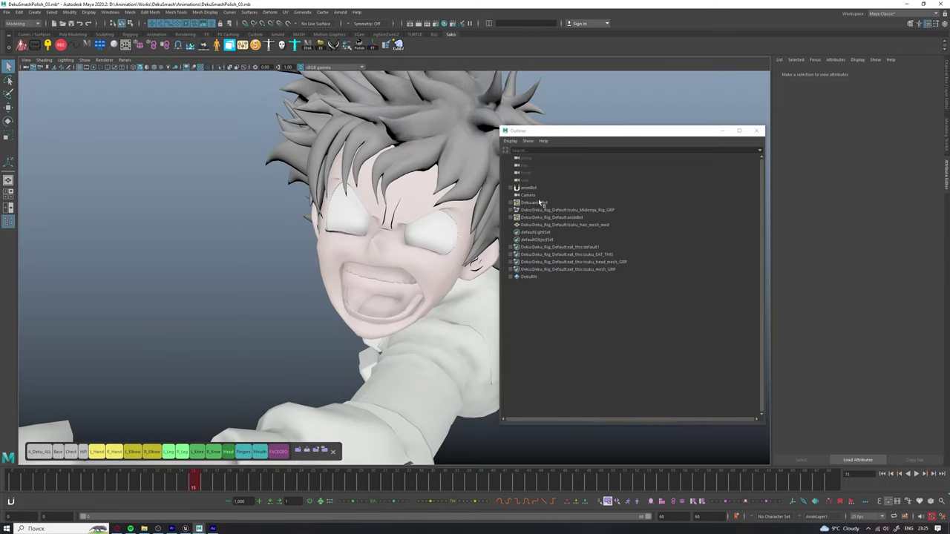
Step: Export the scene camera as an FBX with baked animation for frames 0–68
click(529, 195)
click(7, 13)
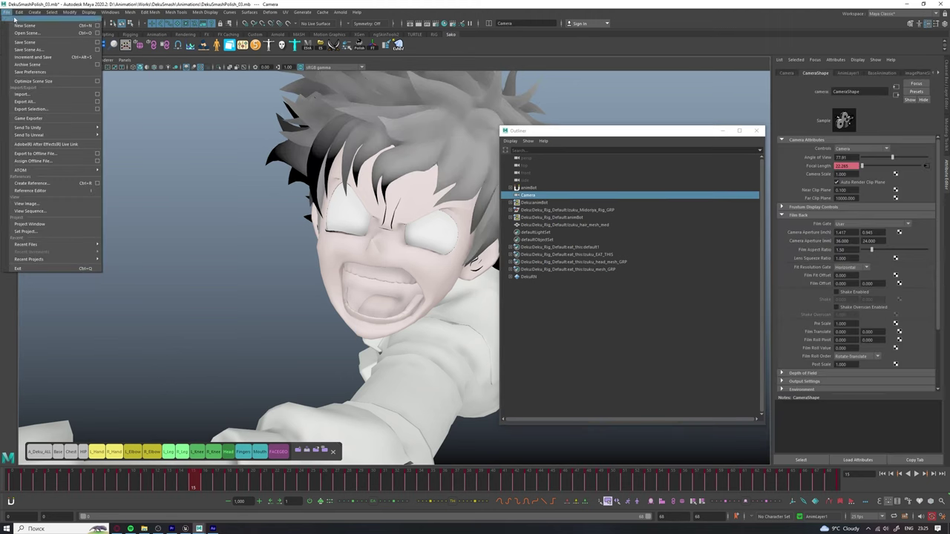
click(63, 109)
scroll(628, 249, down, 3)
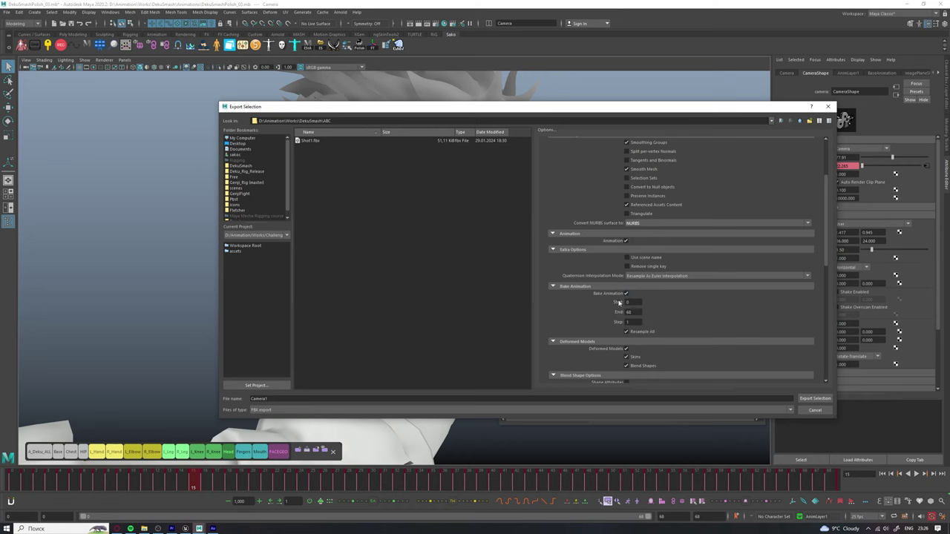
click(808, 399)
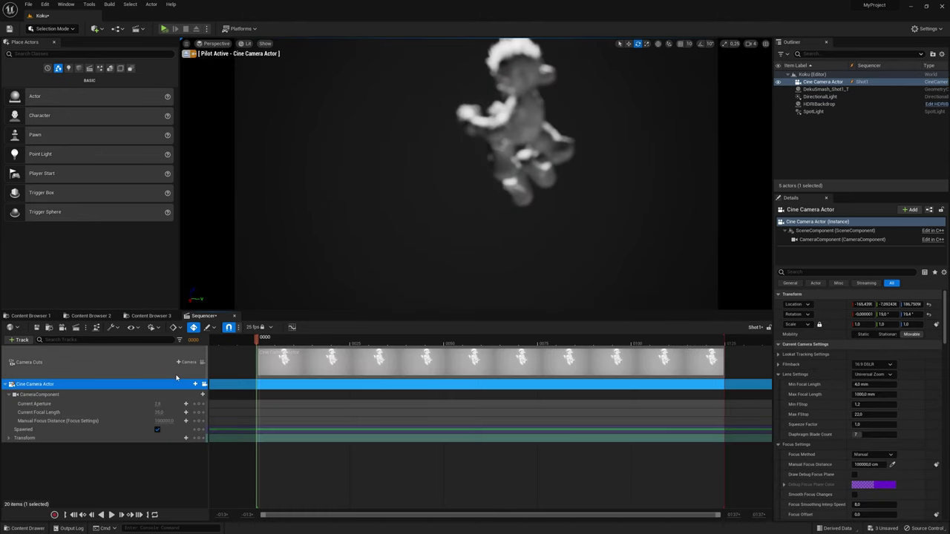
Step: Import the FBX camera animation onto the Cine Camera track with a 16:9 Digital Film filmback
right_click(176, 381)
click(182, 216)
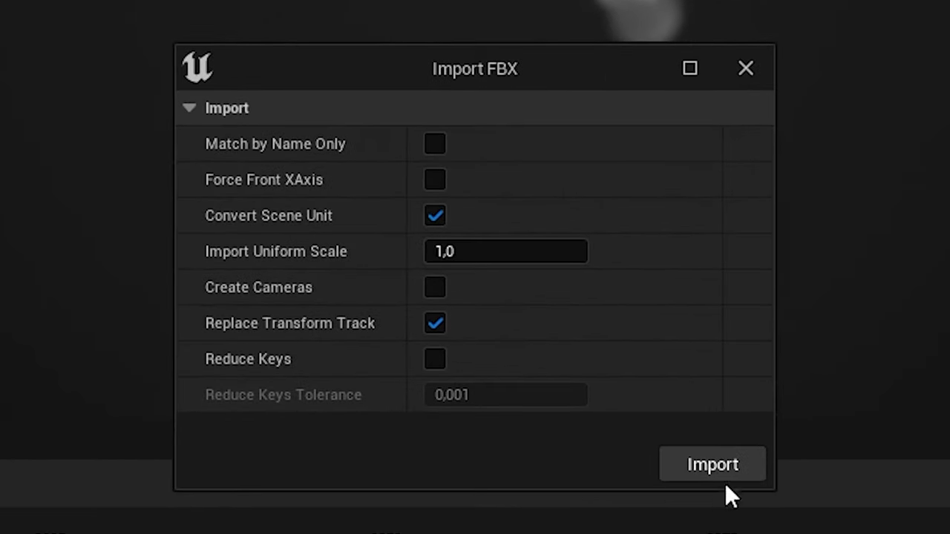
click(542, 323)
click(872, 364)
click(881, 388)
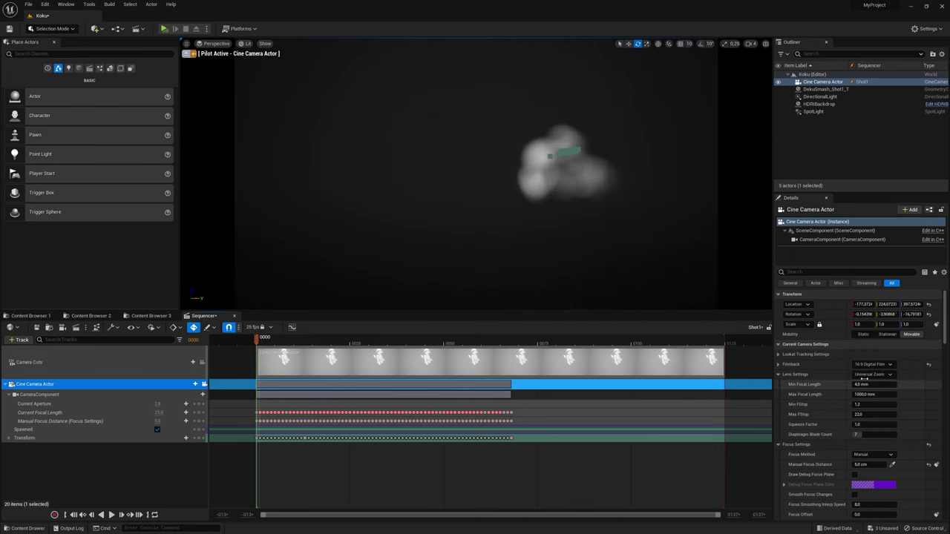
Step: Add DekuSmash_Shot1_TEST to the Shot1 sequence with a Geometry Cache track
click(825, 89)
drag(73, 466, 169, 438)
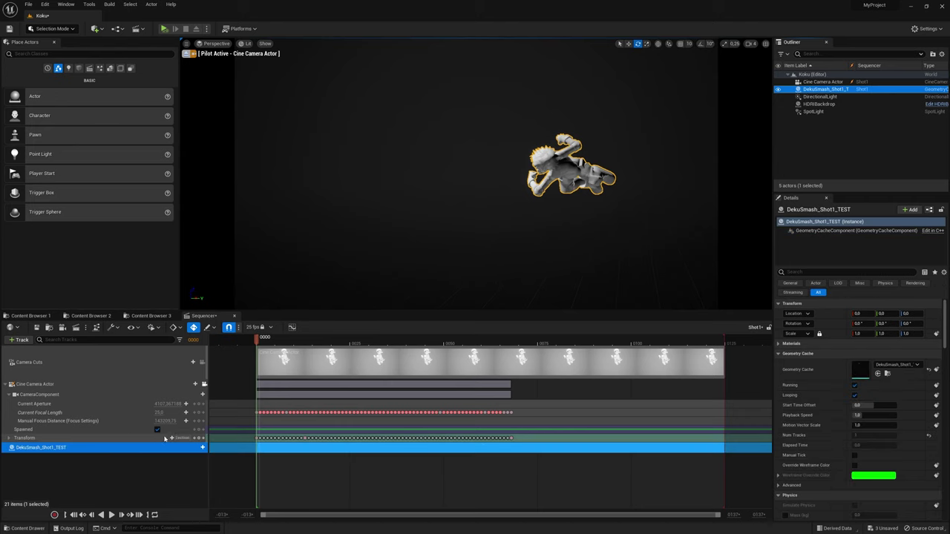
click(198, 449)
click(222, 397)
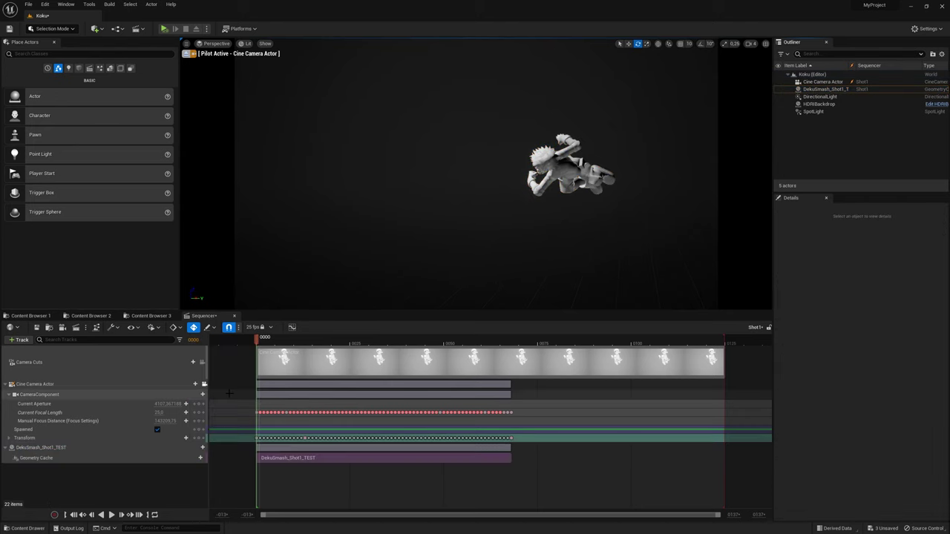
click(272, 340)
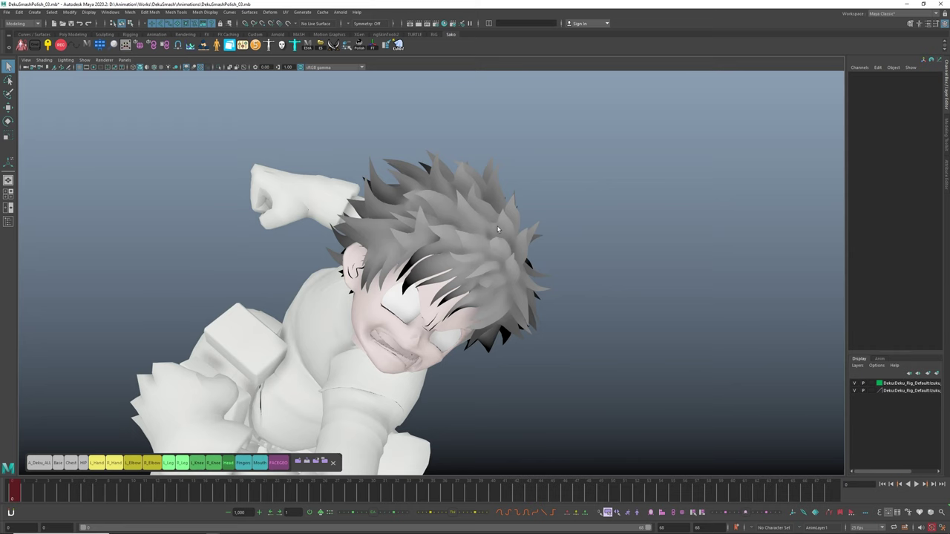
Step: Assign a new material to Deku's hair faces and export the selection to DekuSmash_Shot1_TEST.abc
right_click(497, 227)
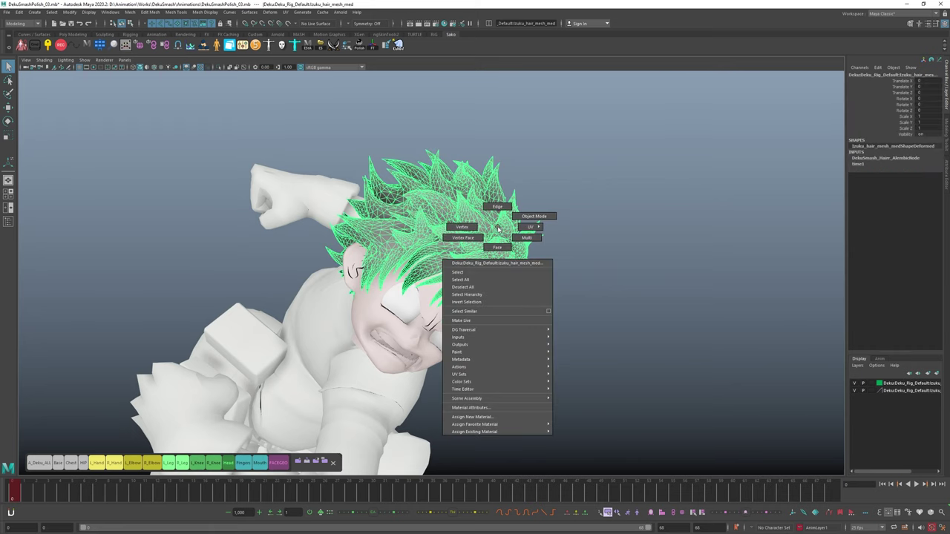
right_click(492, 231)
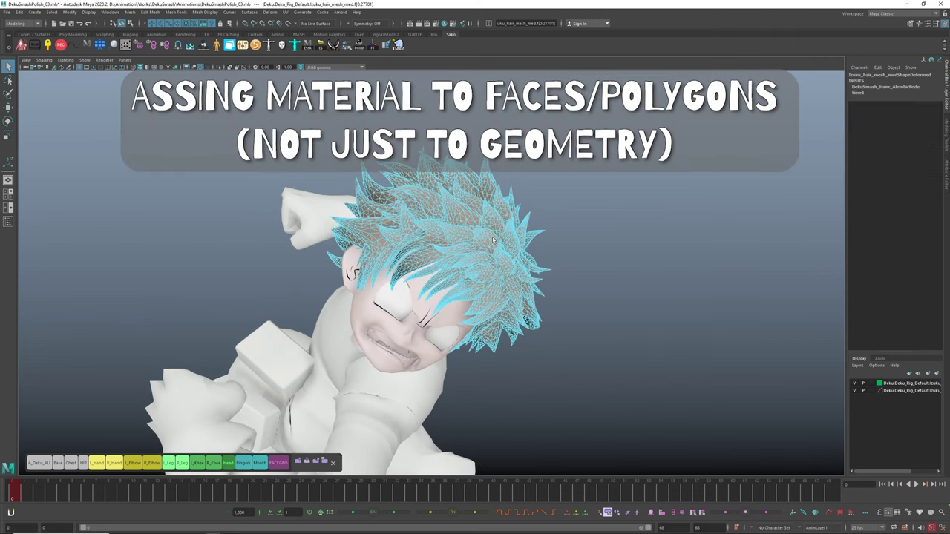
click(487, 429)
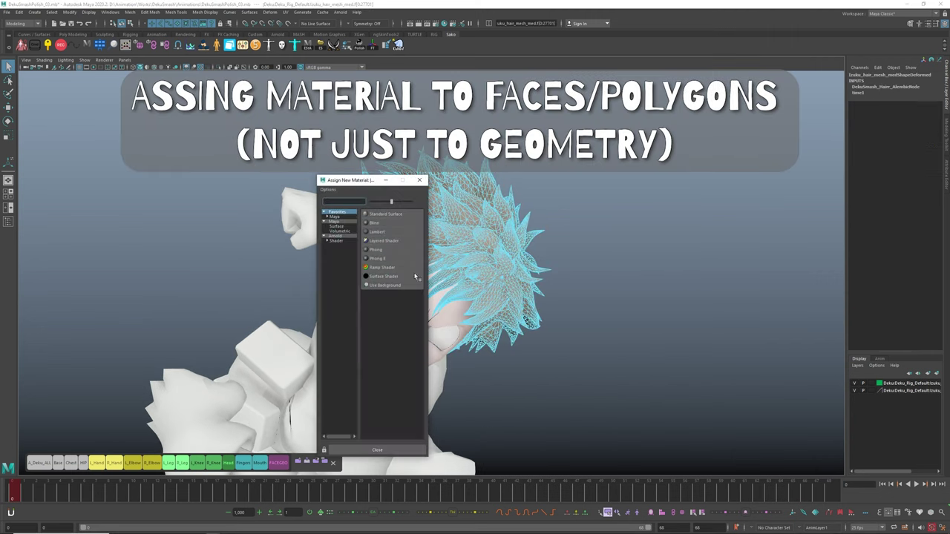
click(376, 232)
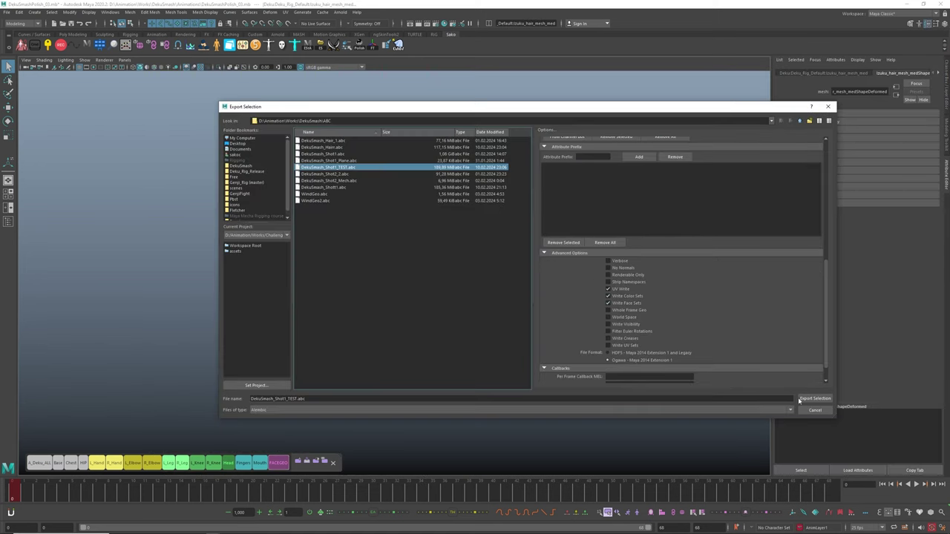
click(814, 399)
Step: Overwrite the Alembic file, assign M_DekuHair to Element 5, and scale Deku's eyes to about 0.69
click(511, 273)
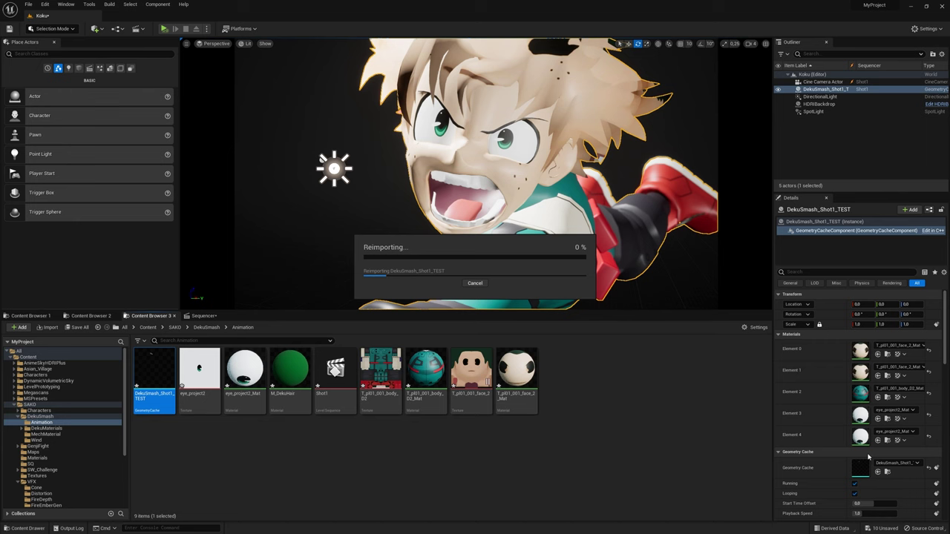
drag(290, 369, 861, 458)
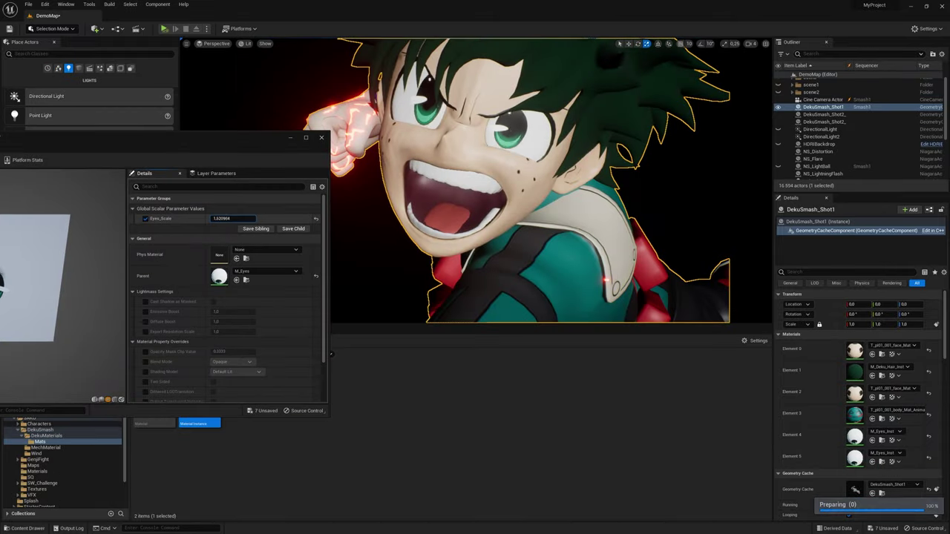
drag(232, 218, 222, 218)
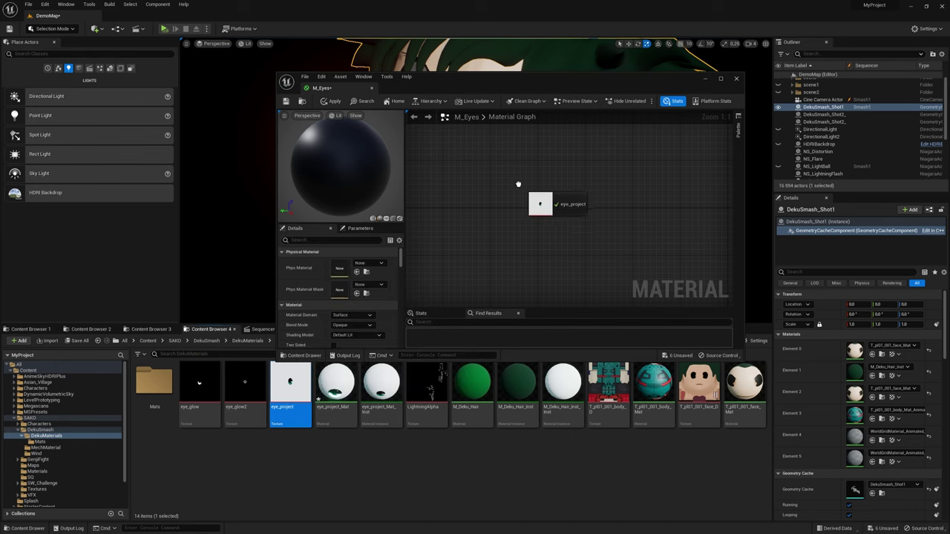
Step: Add the eye texture to M_Eyes and scale its UVs around the centre with ScaleUVsByCenter and a Constant
drag(541, 201, 543, 202)
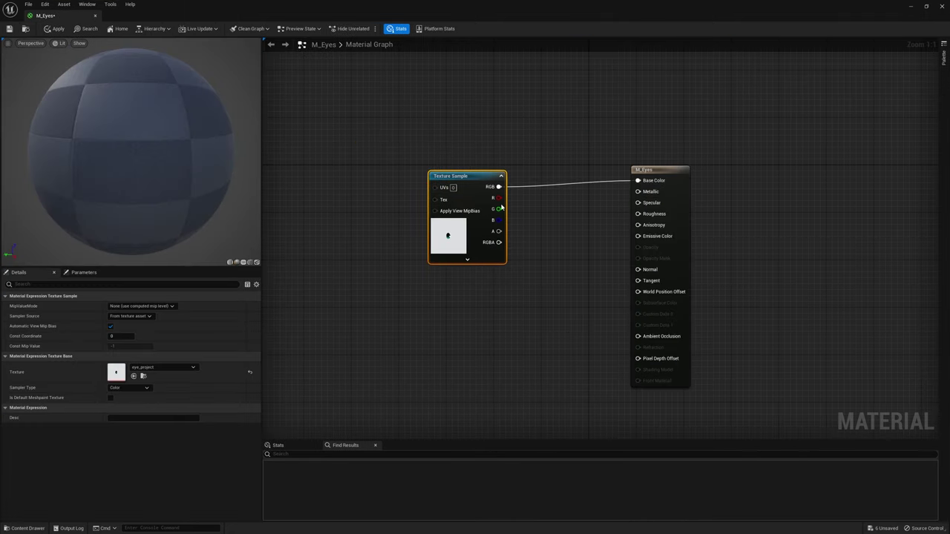
click(243, 262)
right_drag(282, 181, 444, 187)
right_click(443, 188)
text(scale)
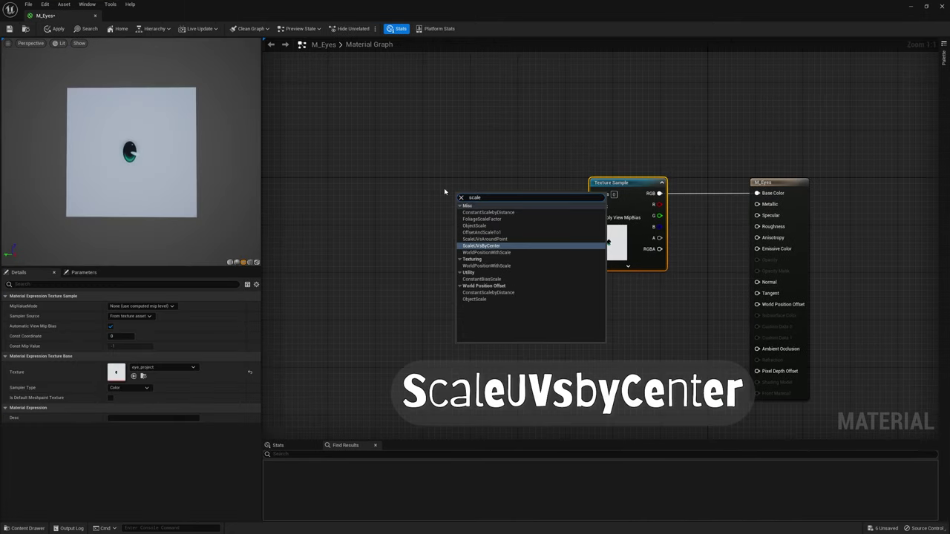
click(516, 245)
click(453, 239)
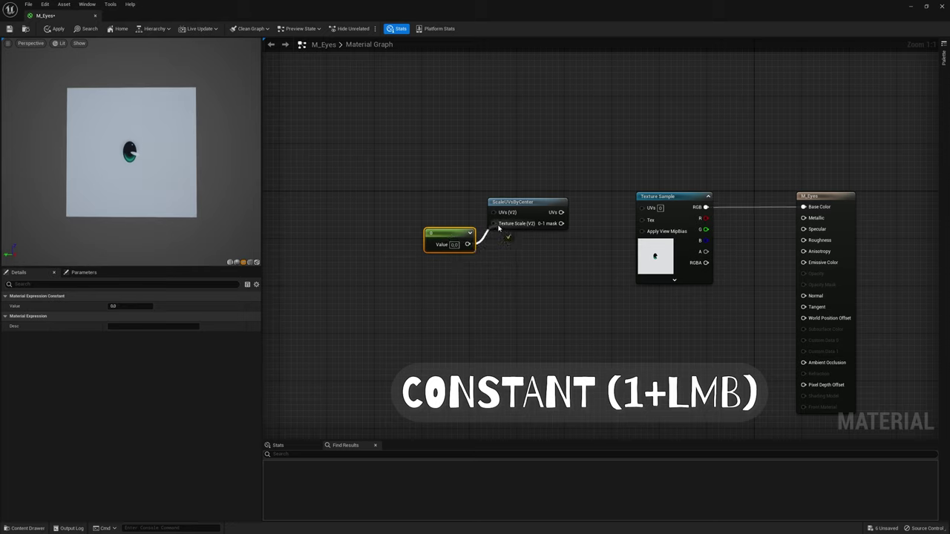
drag(498, 227, 494, 224)
drag(453, 236, 445, 234)
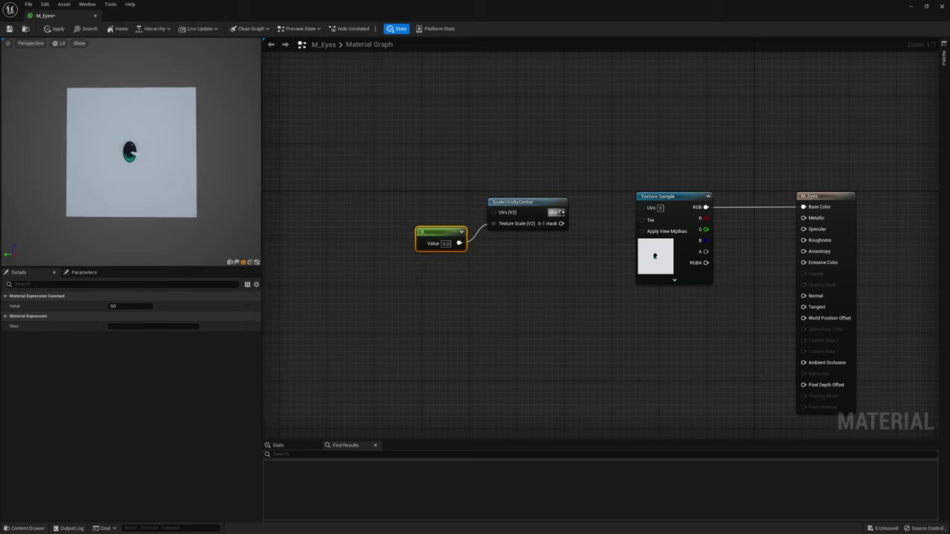
drag(642, 213, 642, 208)
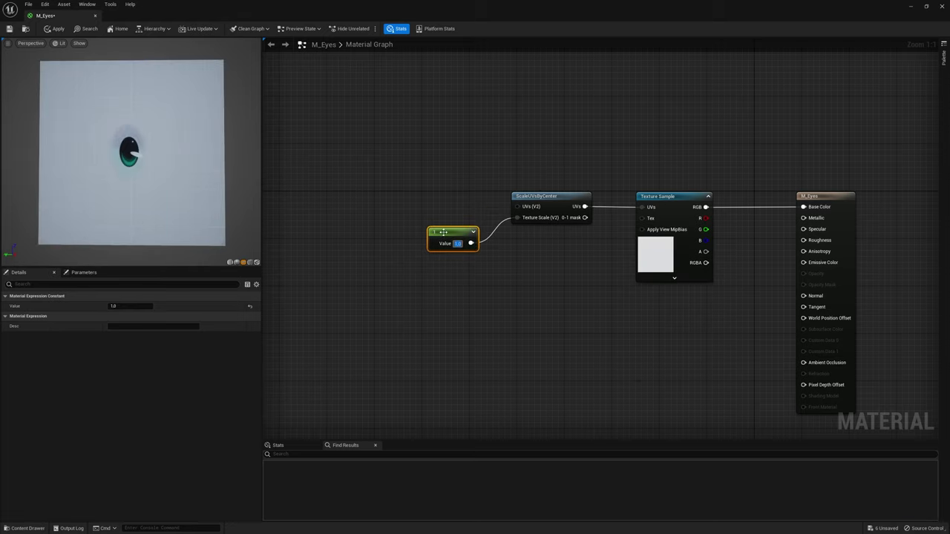
Step: Convert the constant into an Eyes_Scale parameter and create the M_Eyes_Inst material instance
right_click(443, 233)
click(479, 246)
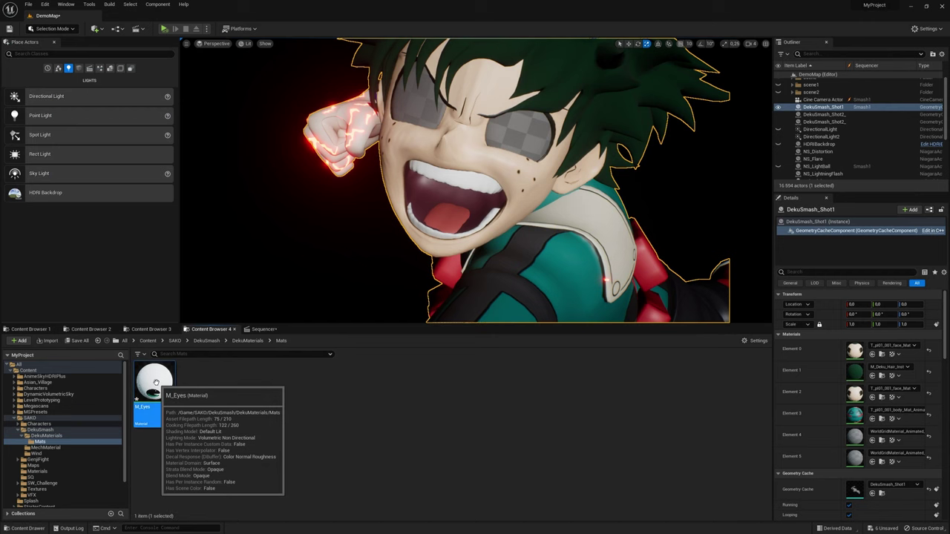
right_click(154, 382)
click(217, 209)
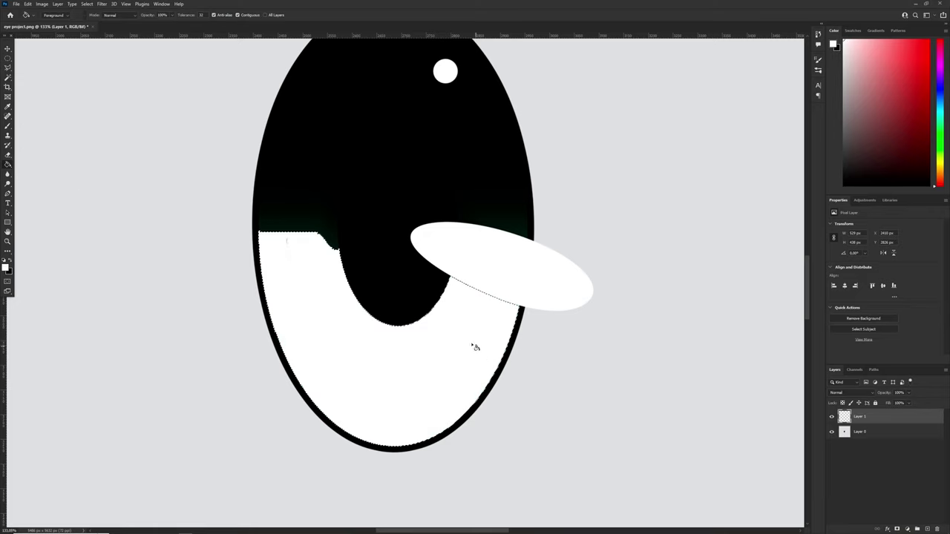
Step: Smudge white up into the black of the eye
alt+scroll(475, 346, up, 2)
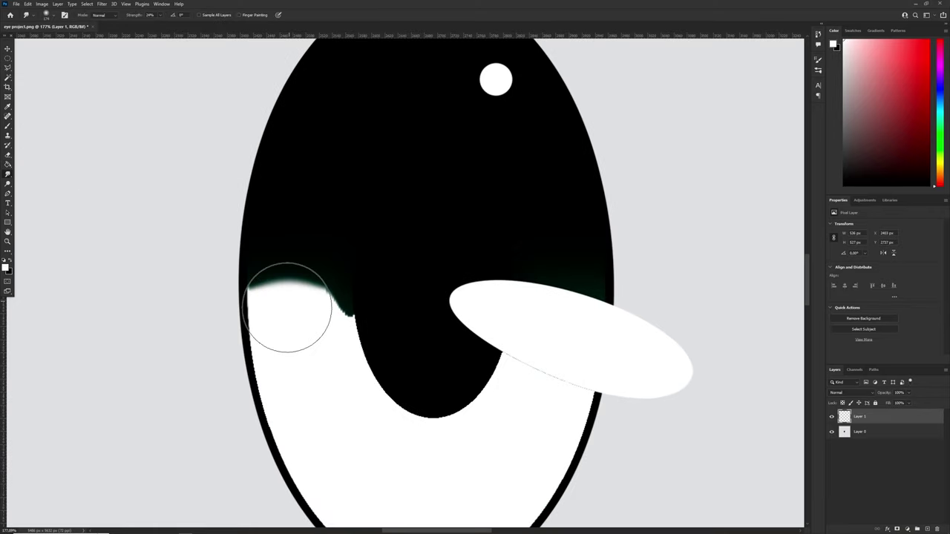
mouse_move(287, 307)
mouse_down()
mouse_move(336, 307)
mouse_move(351, 251)
mouse_move(511, 366)
mouse_up()
alt+scroll(470, 191, down, 3)
alt+scroll(441, 159, up, 1)
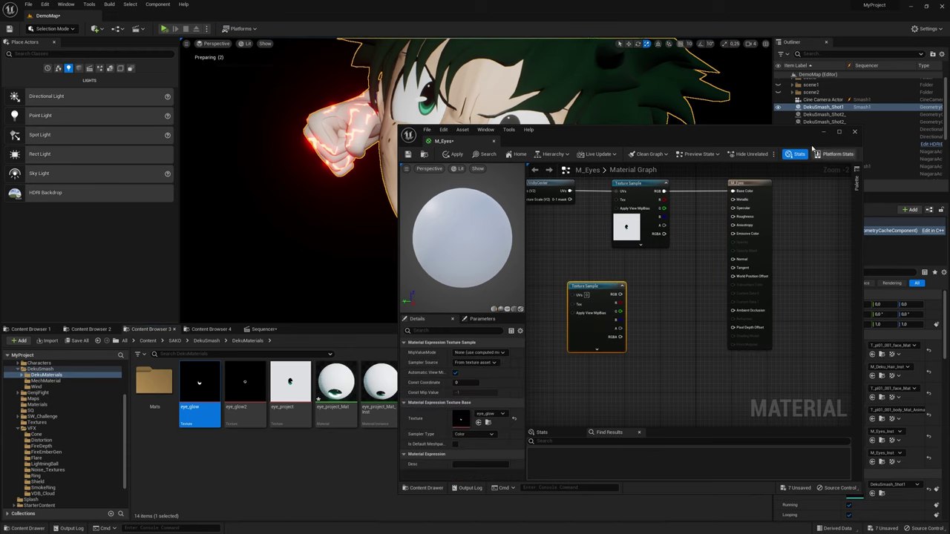
Step: Tint the scaled eye_glow texture teal through a Multiply into Emissive, and adjust the glove's Emissive strength
click(470, 253)
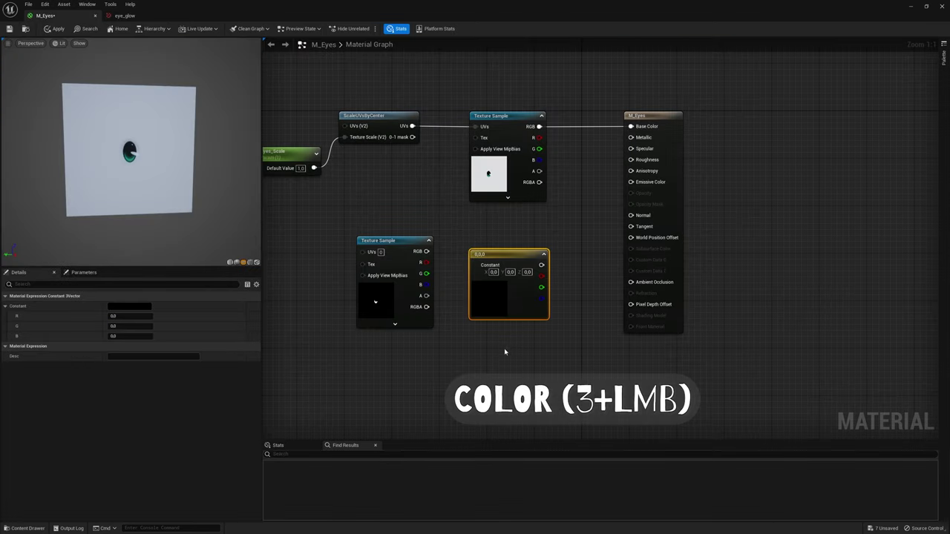
click(504, 352)
click(560, 383)
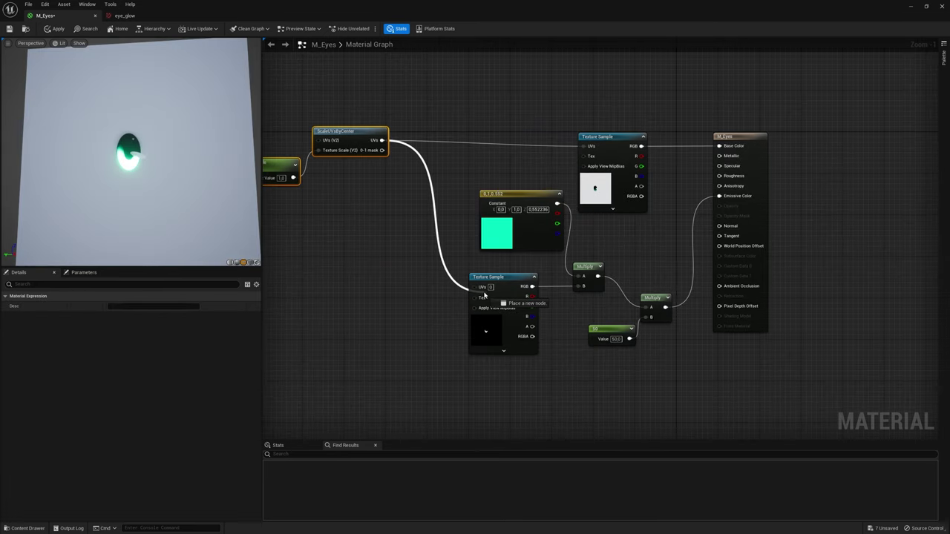
drag(484, 296, 475, 288)
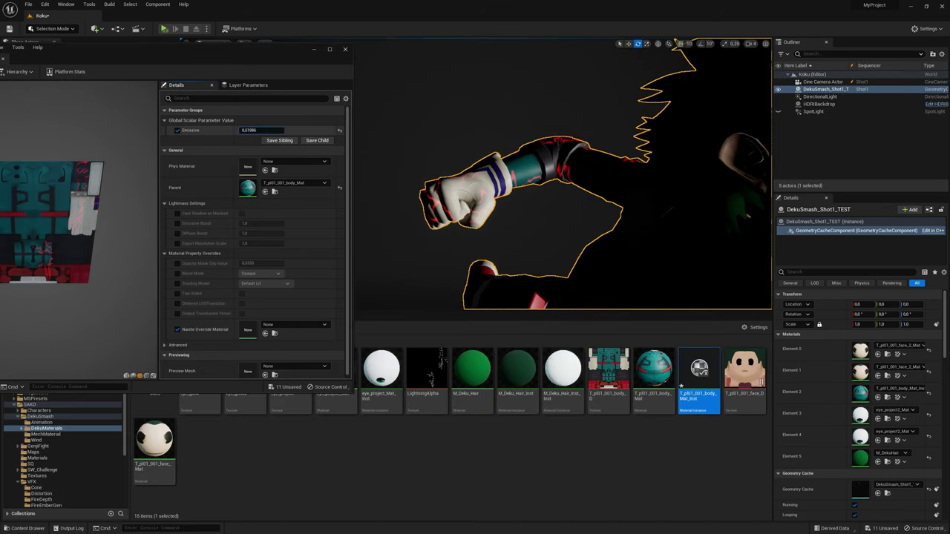
drag(256, 130, 282, 129)
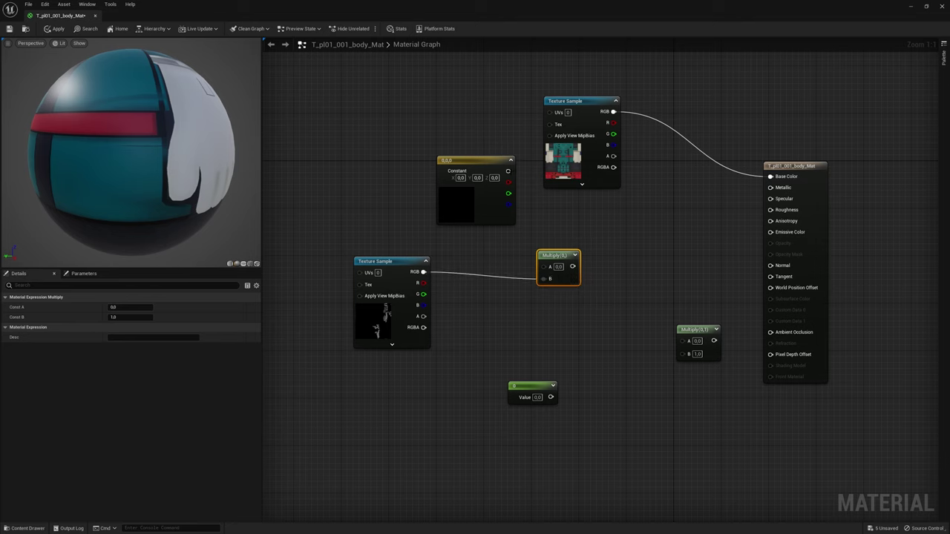
Step: Chain the Multiplies into Emissive Color for the red arm glow, then make M_EnergyBall Translucent and Unlit
mouse_move(565, 265)
mouse_down()
mouse_move(683, 343)
mouse_move(770, 232)
mouse_up()
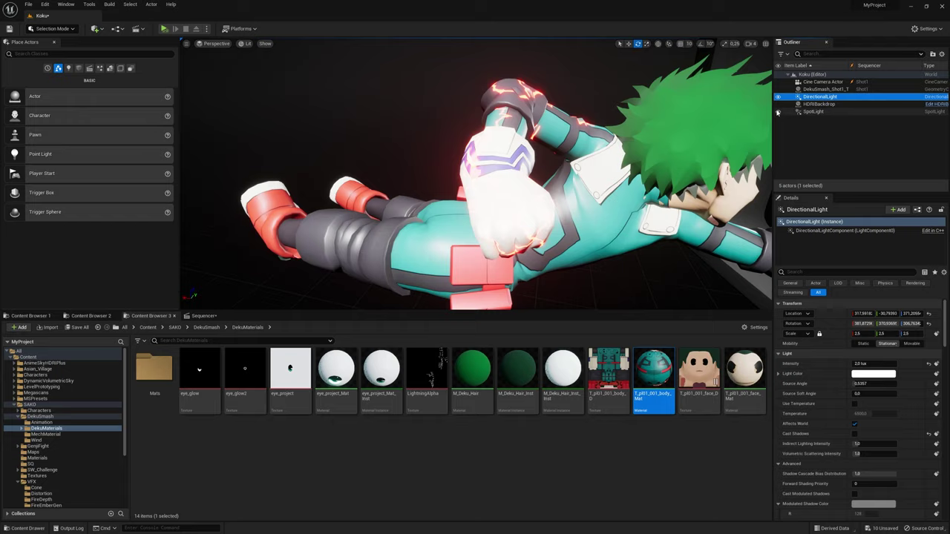
click(777, 113)
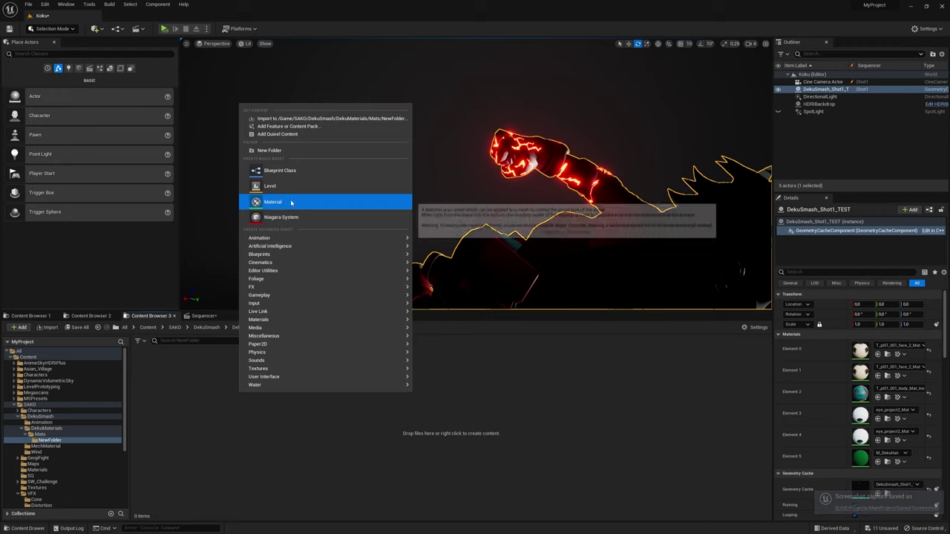
click(279, 201)
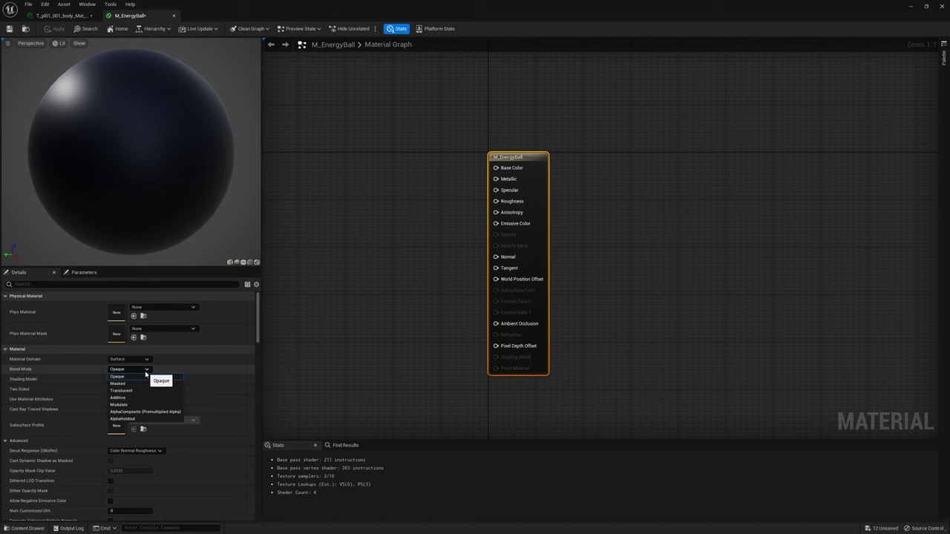
click(121, 391)
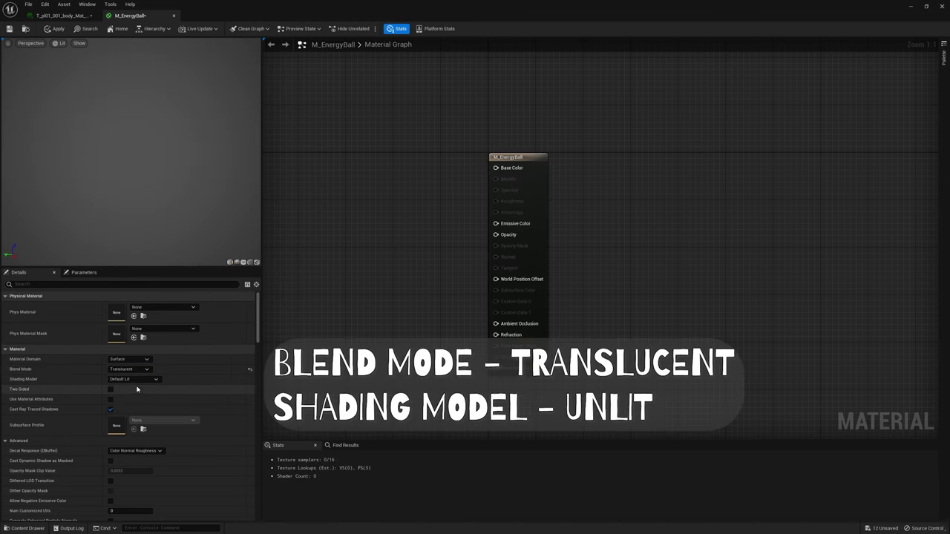
click(137, 379)
click(115, 386)
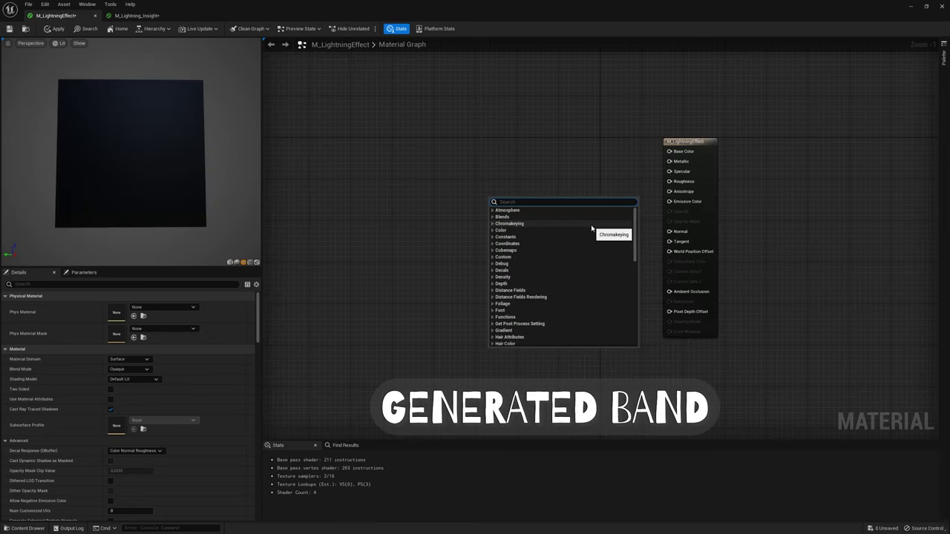
Step: Add a GeneratedBand node, expose its Width and direction as parameters, and make the band vertical
text(gene)
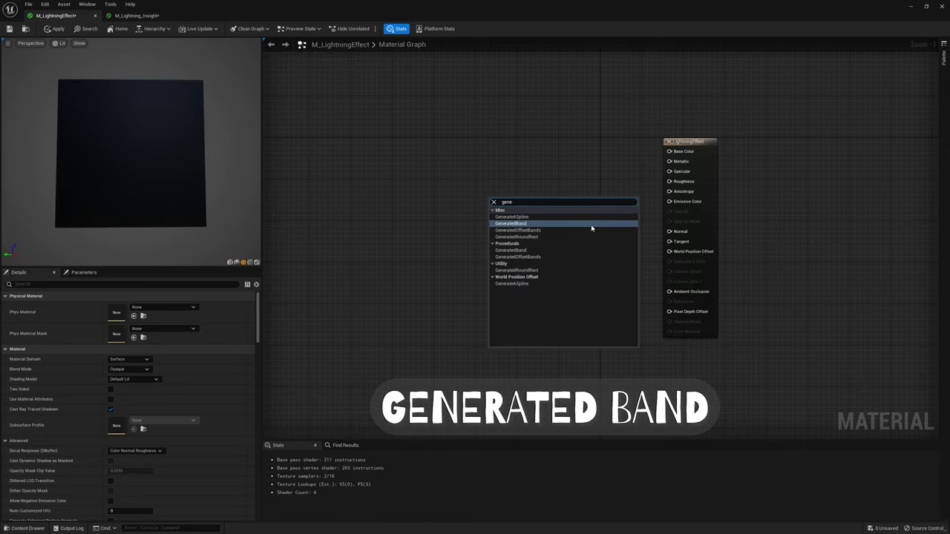
click(591, 224)
drag(539, 198, 522, 200)
right_click(521, 202)
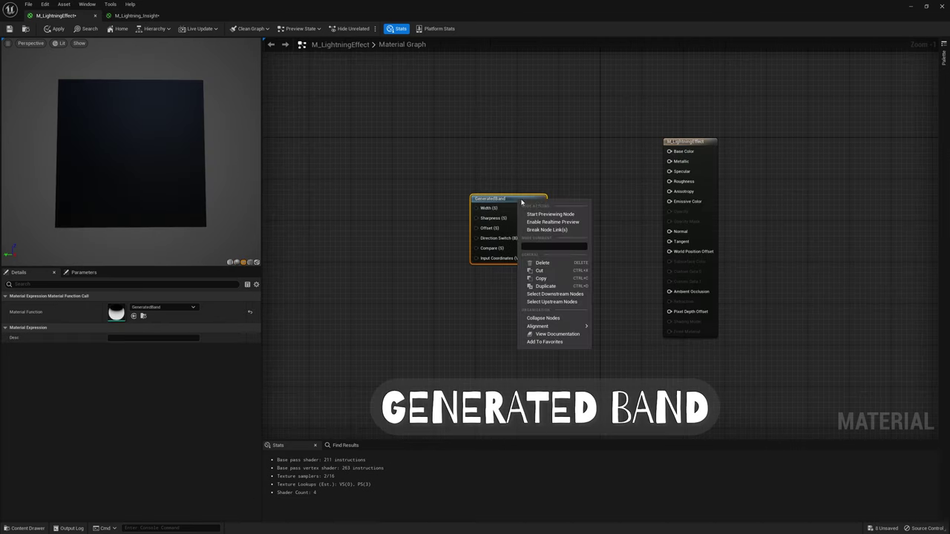
click(564, 215)
right_drag(505, 229, 537, 231)
right_click(537, 231)
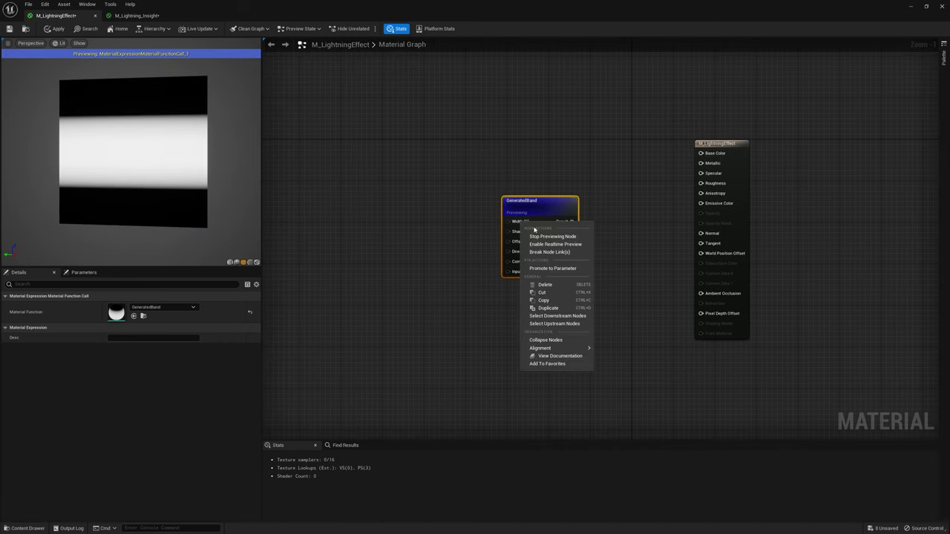
click(565, 269)
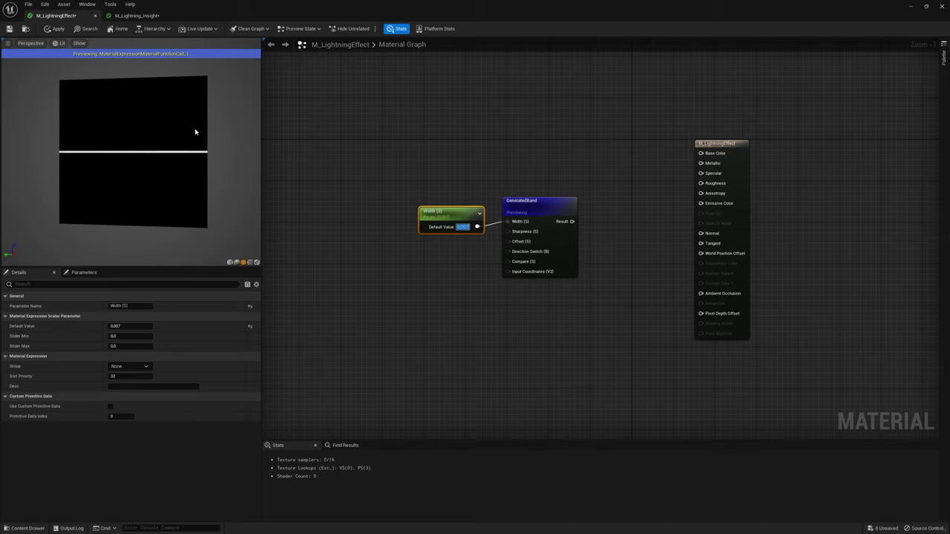
right_click(518, 258)
click(562, 302)
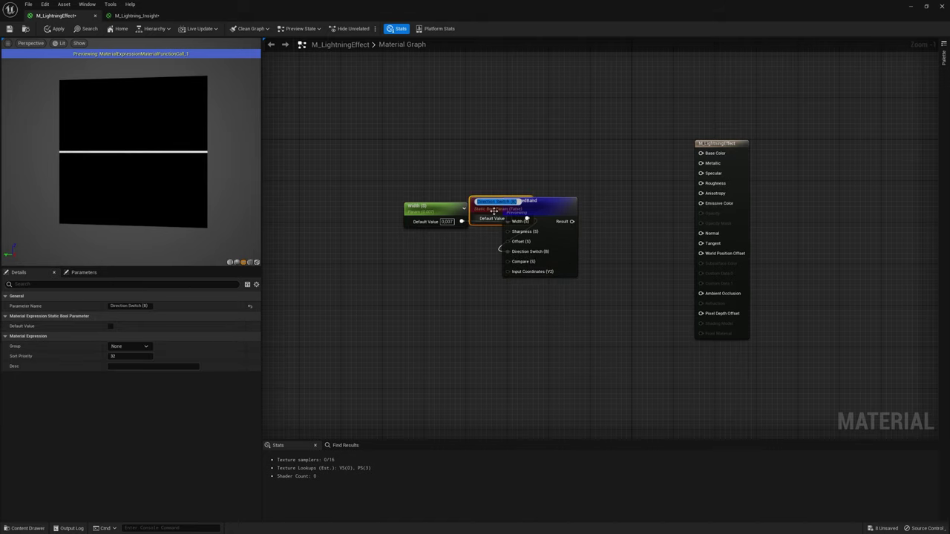
click(109, 327)
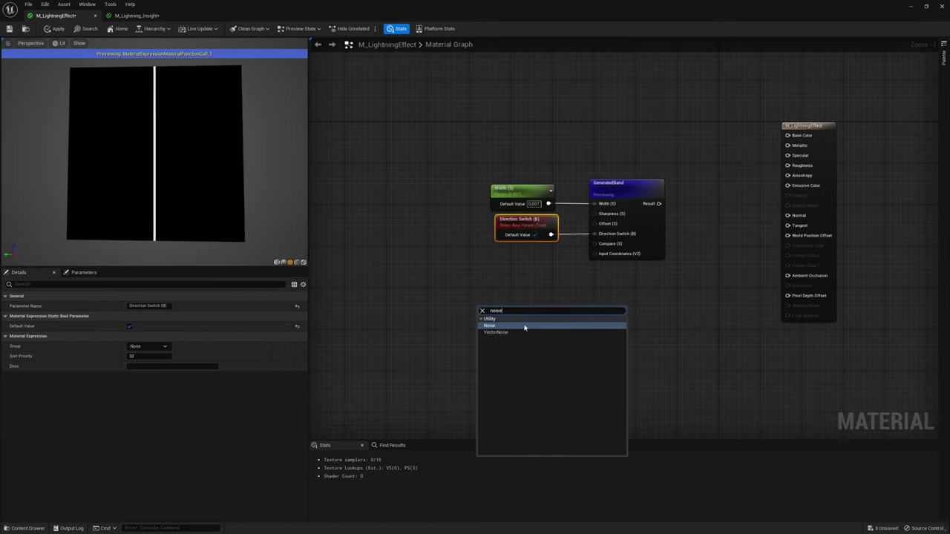
Step: Add a Noise node and a Panner driven by a two-value constant with Y speed 0.3
click(524, 327)
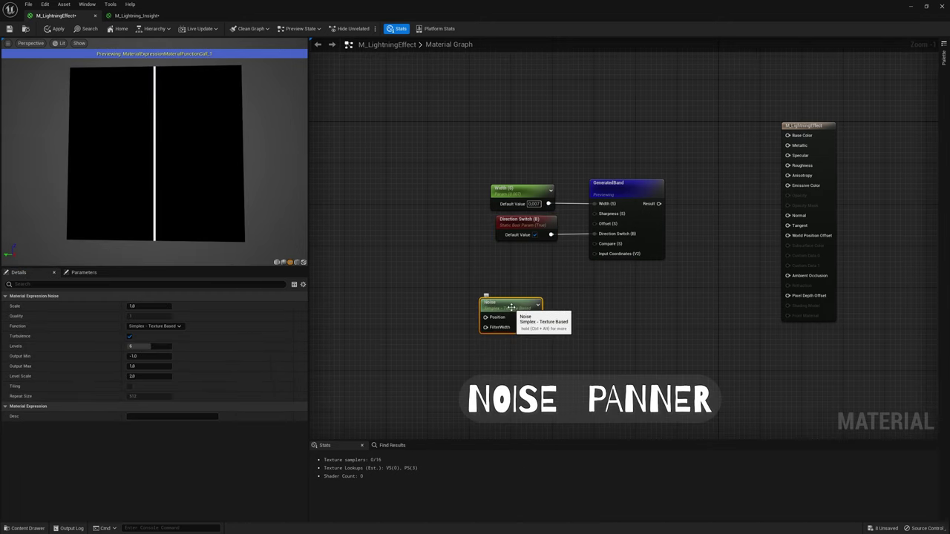
right_click(393, 322)
text(panner)
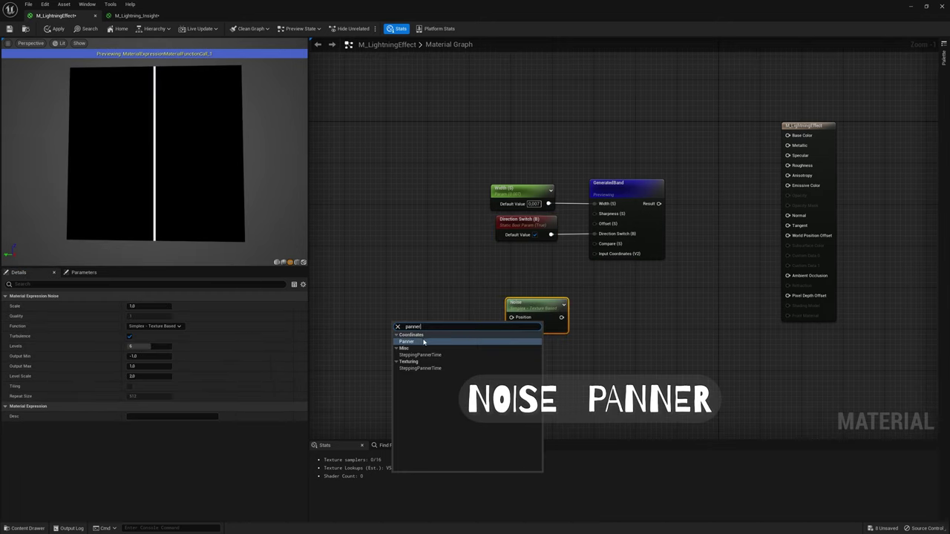
key(Return)
right_drag(307, 360, 386, 339)
click(386, 339)
click(387, 339)
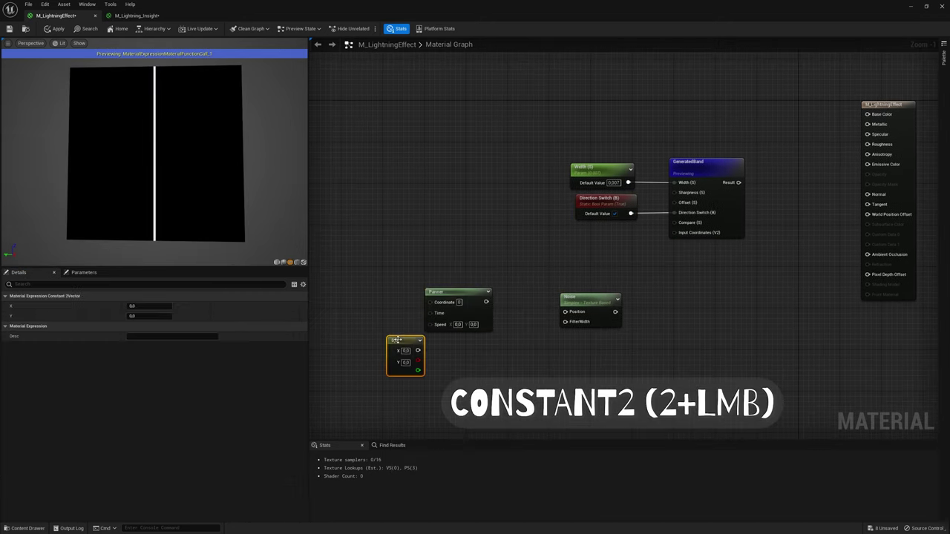
drag(423, 339, 430, 324)
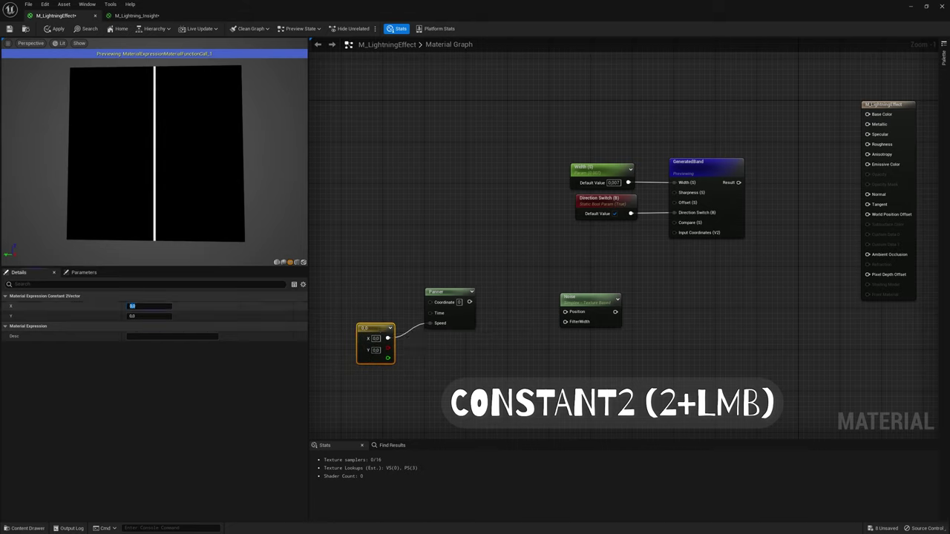
click(149, 306)
text(30.3)
key(Return)
drag(446, 292, 435, 292)
Step: Append the panning coordinates into the Noise, wire it to the band, and set Output Min 0.1, Max 0.03
click(512, 343)
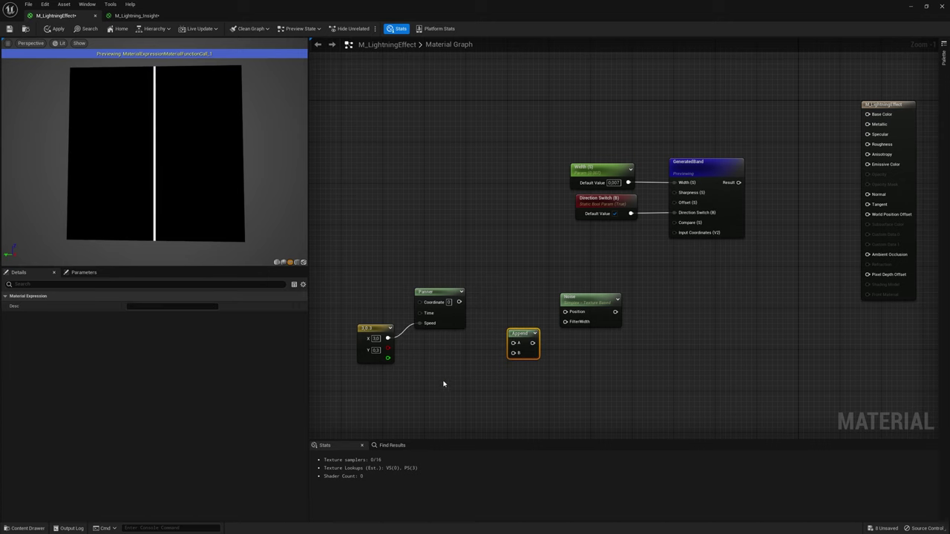
click(451, 378)
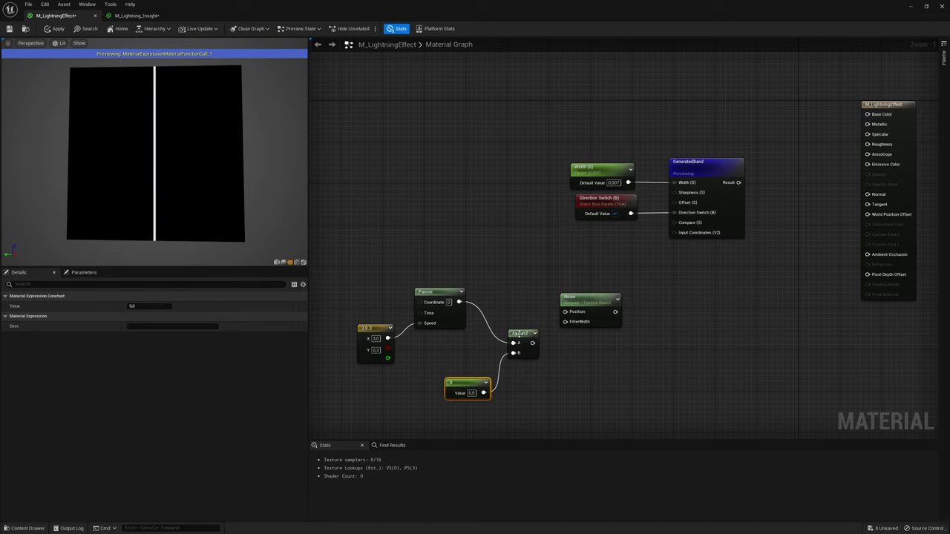
drag(566, 314, 567, 314)
right_drag(566, 314, 538, 325)
click(585, 325)
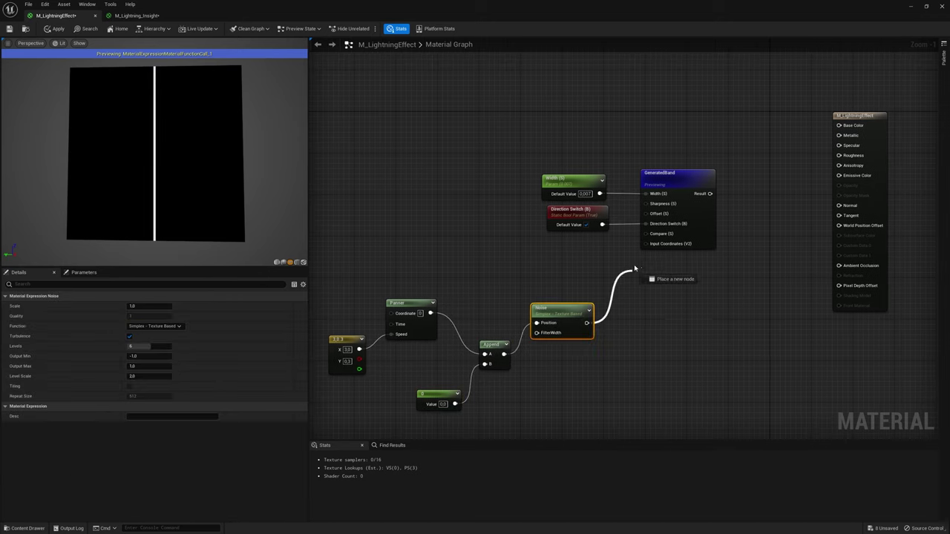
drag(637, 261, 646, 244)
click(148, 357)
text(0.1)
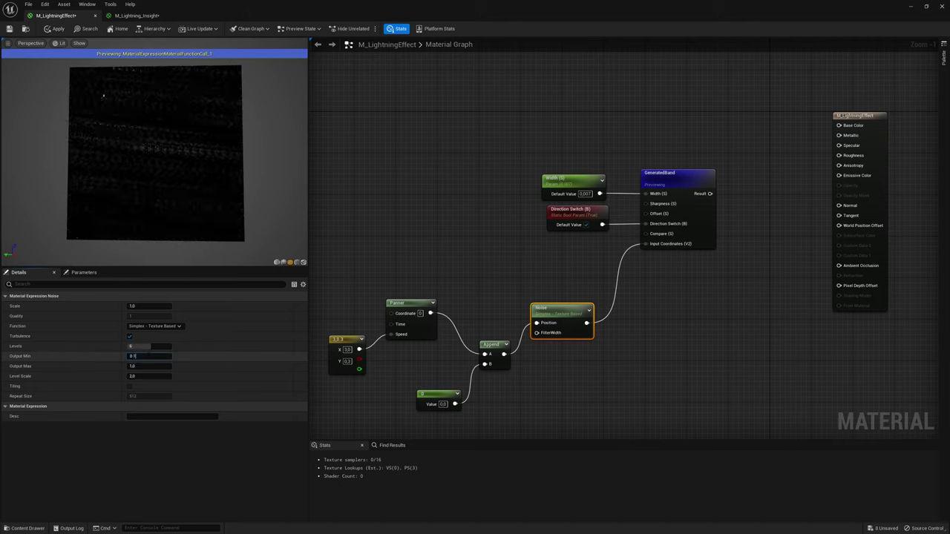
key(Return)
click(149, 366)
text(0.03)
key(Return)
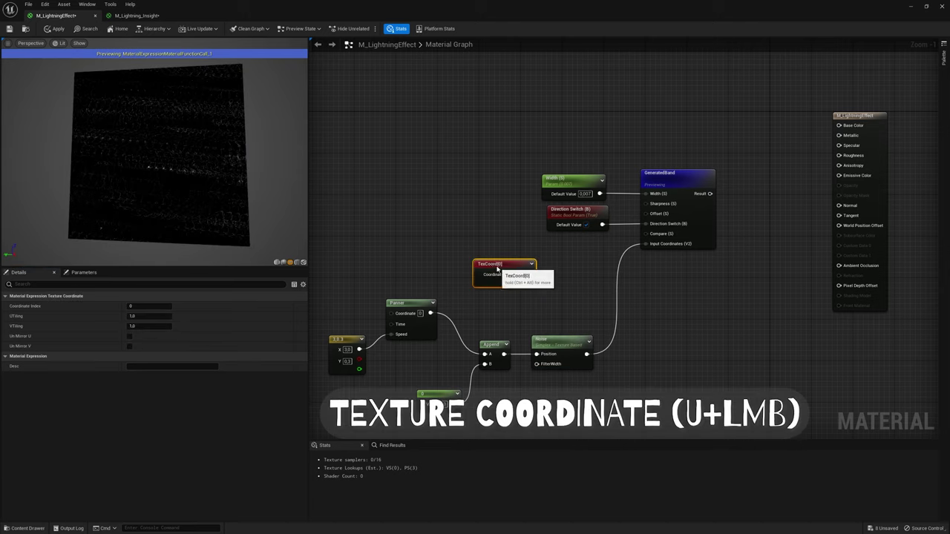
Step: Add TexCoord into the band's coordinates and feed the yellow-tinted band into Emissive Color and Opacity
right_click(575, 281)
click(598, 321)
drag(539, 276, 594, 294)
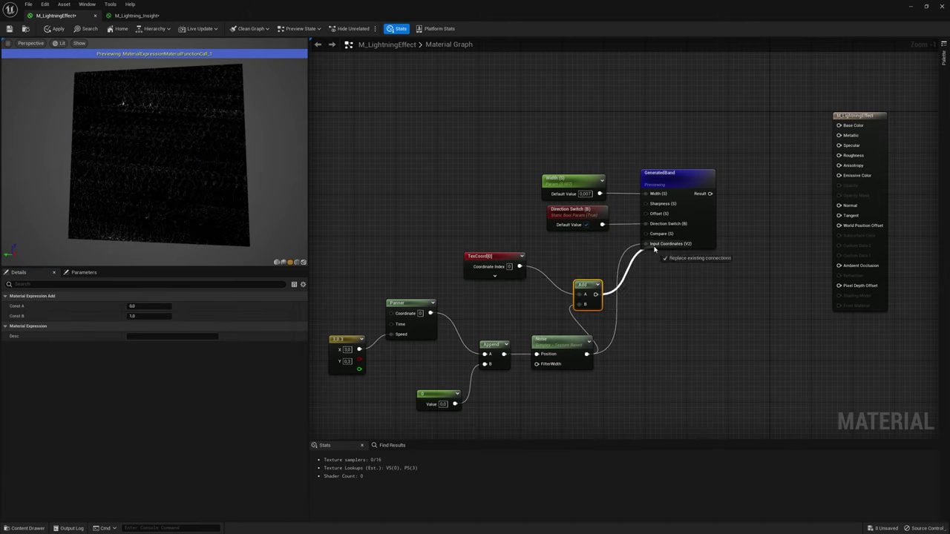
drag(653, 250, 654, 249)
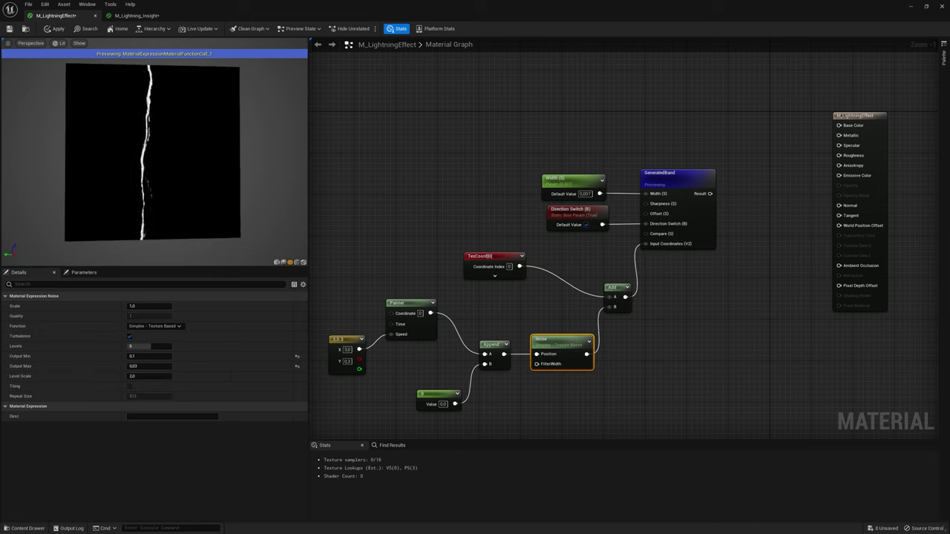
drag(128, 96, 129, 96)
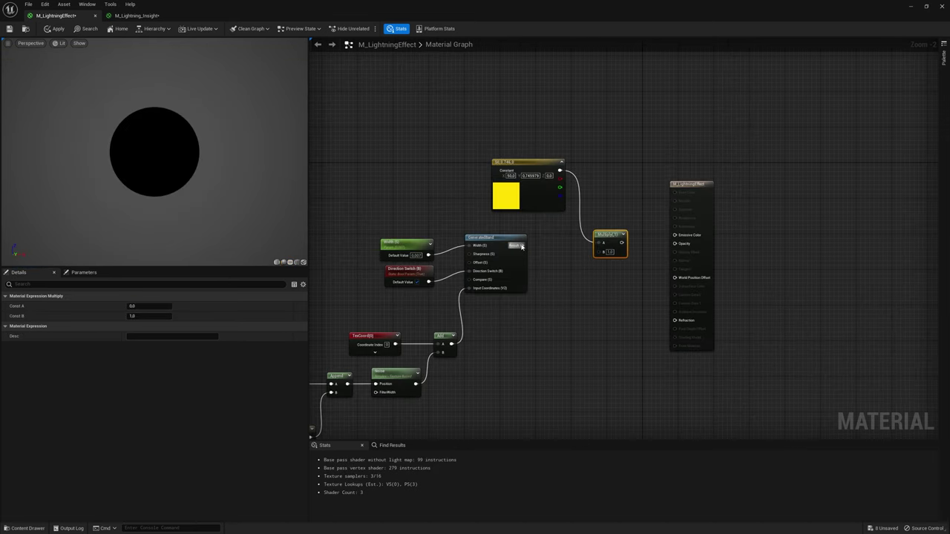
drag(528, 246, 523, 245)
drag(616, 243, 674, 234)
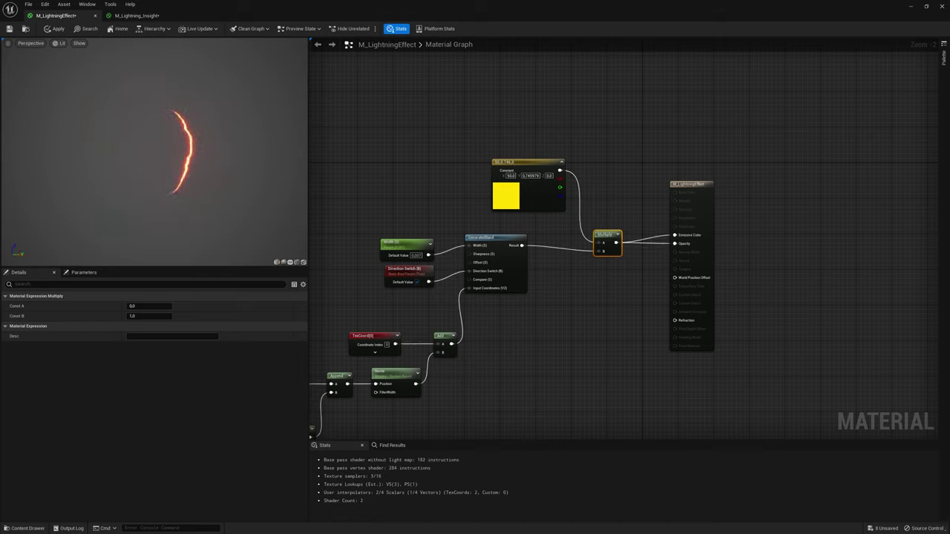
click(691, 184)
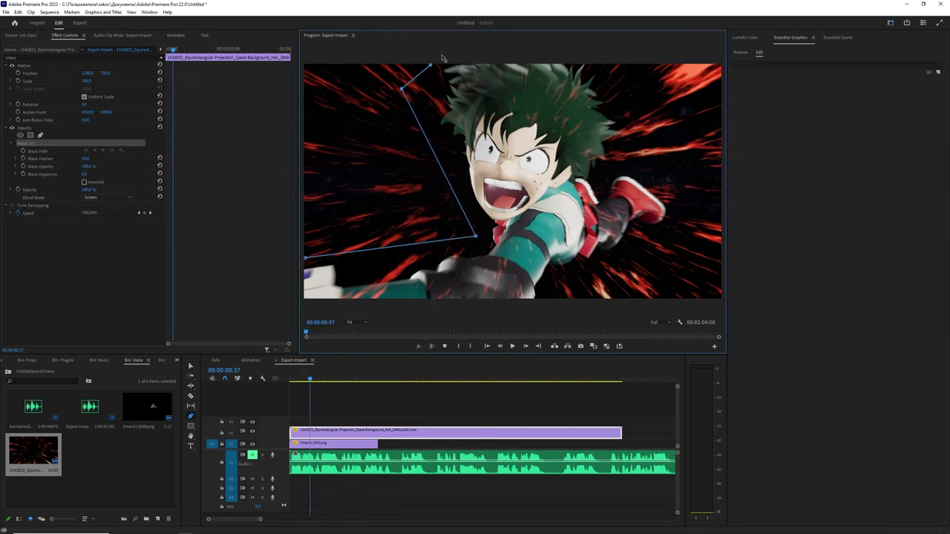
Step: Invert and reshape the background mask, move the Base pass to V2, and set the VFX clip to Screen
click(85, 182)
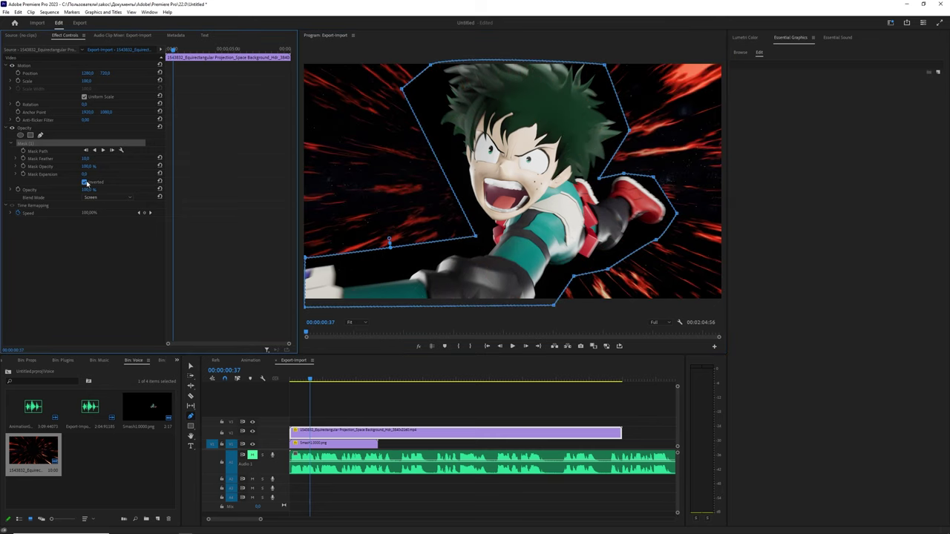
drag(475, 236, 509, 256)
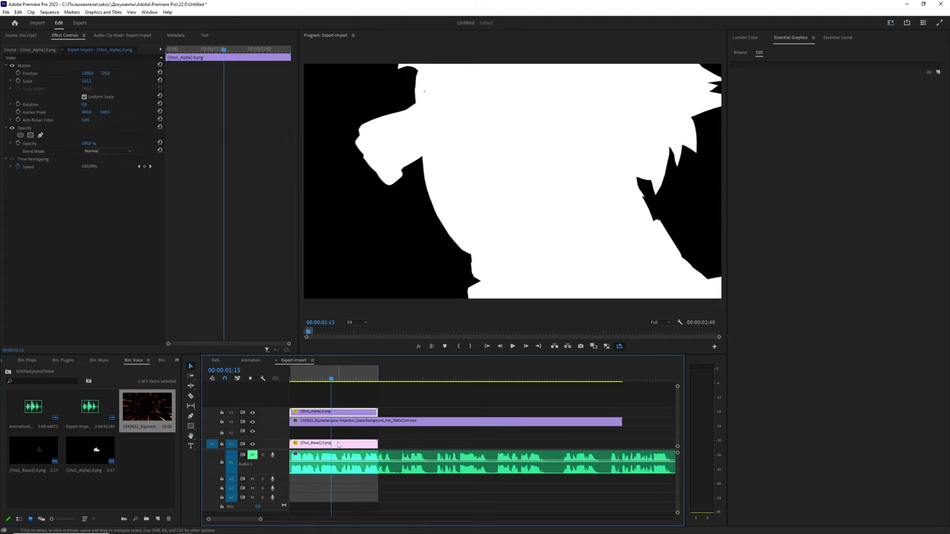
drag(345, 436, 345, 422)
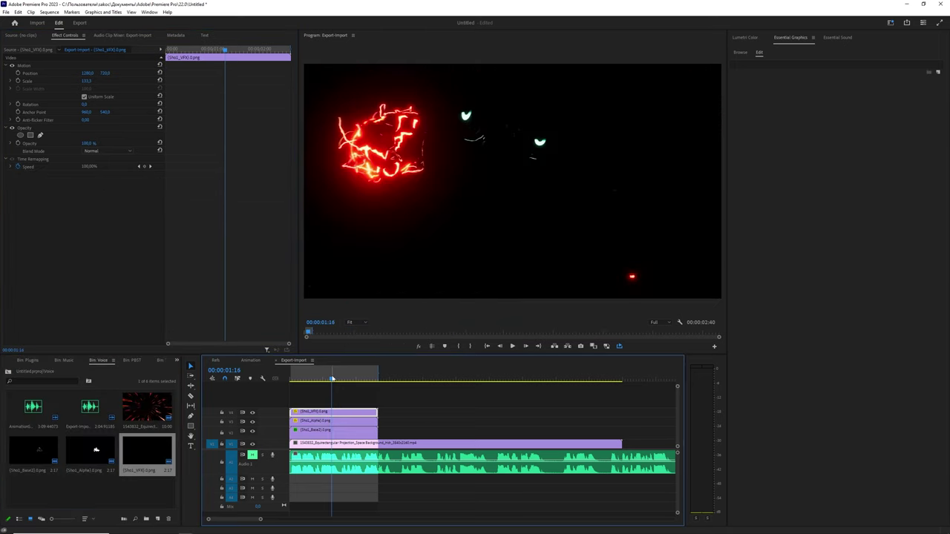
click(102, 227)
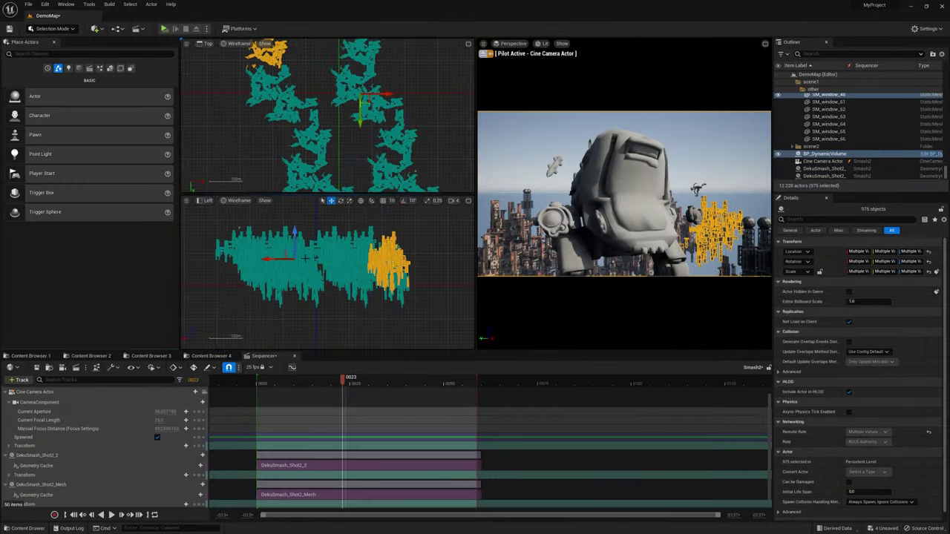
Step: Duplicate the selected actors in the level with Ctrl+D
key(ctrl+d)
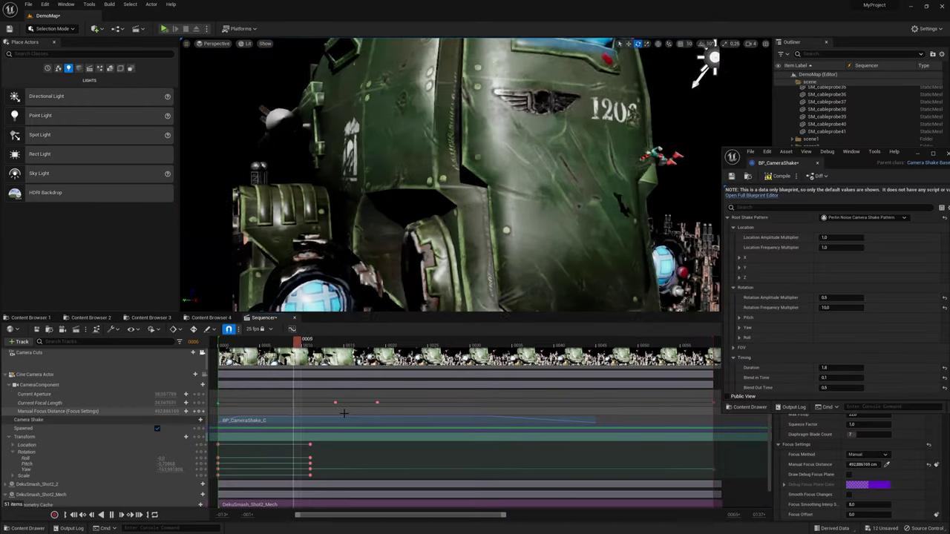
Step: Create a Blueprint class named BP_CameraShake with CameraShakeBase as its parent
right_click(541, 420)
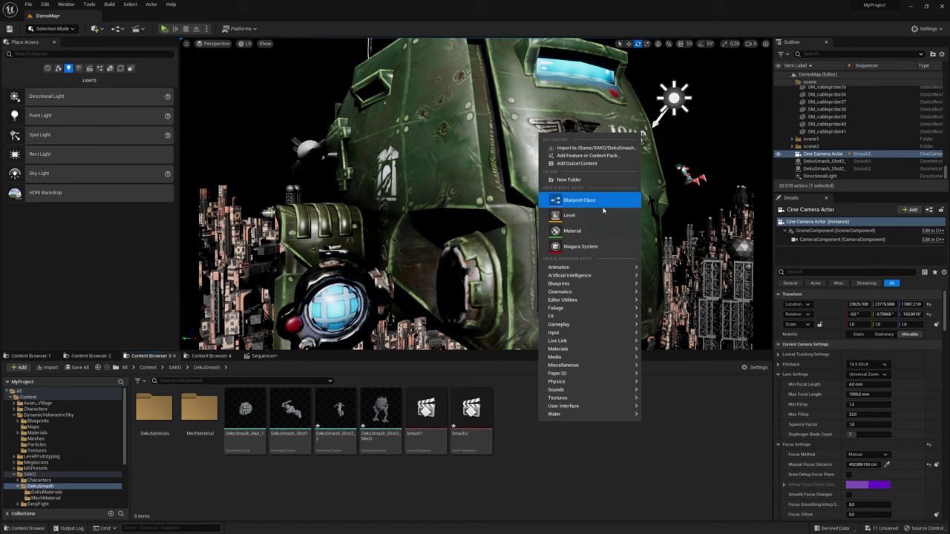
click(579, 202)
click(386, 314)
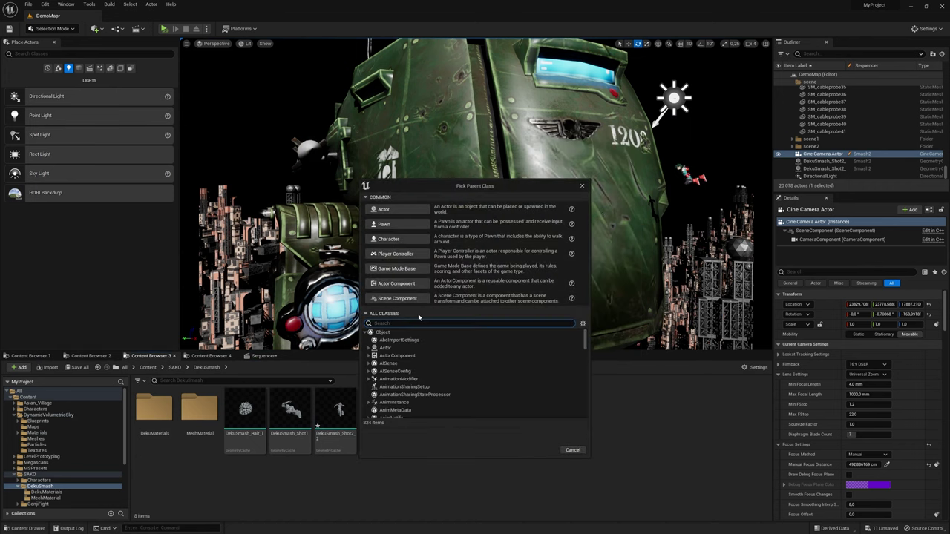
text(shake)
click(412, 394)
click(545, 445)
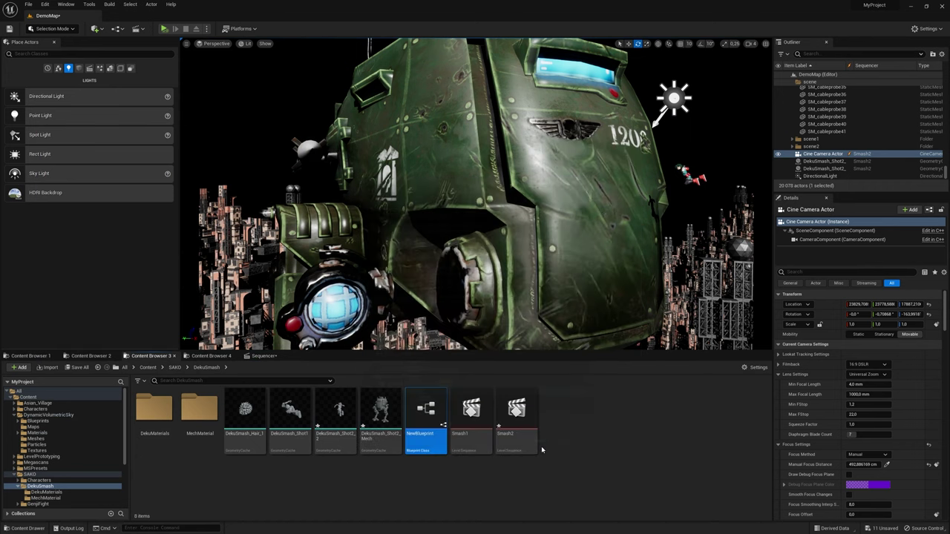
text(BP_CameraShake)
key(Return)
Step: Set BP_CameraShake's root shake pattern to Perlin Noise with location frequency multiplier 2
double_click(245, 415)
click(706, 141)
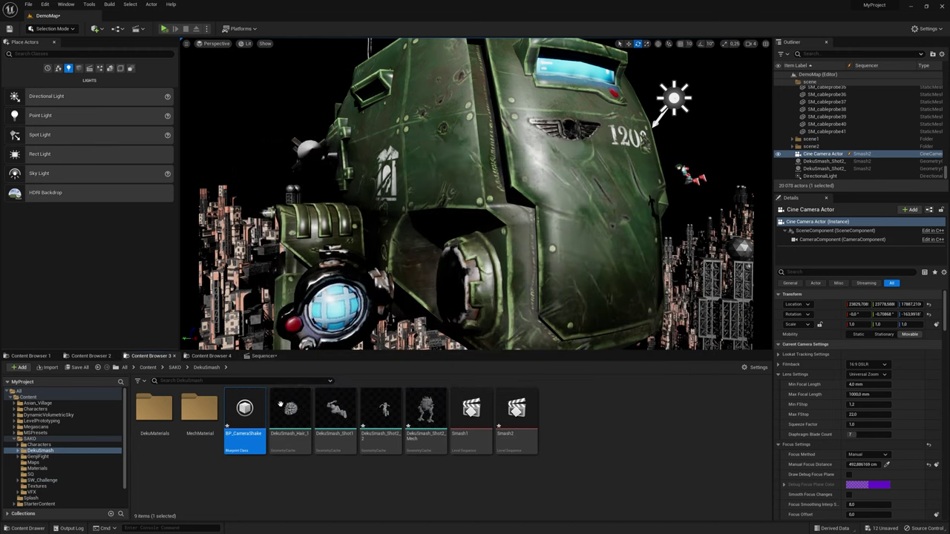
double_click(245, 416)
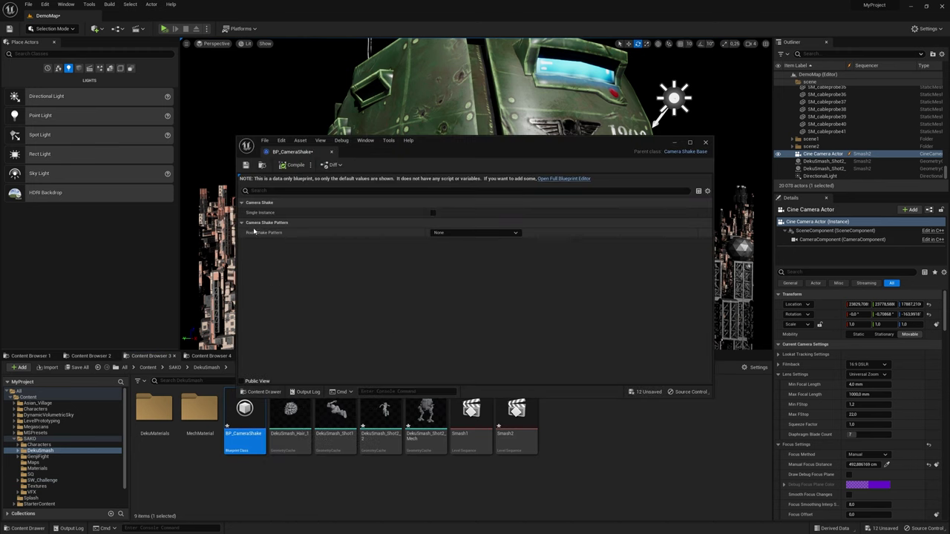
click(475, 232)
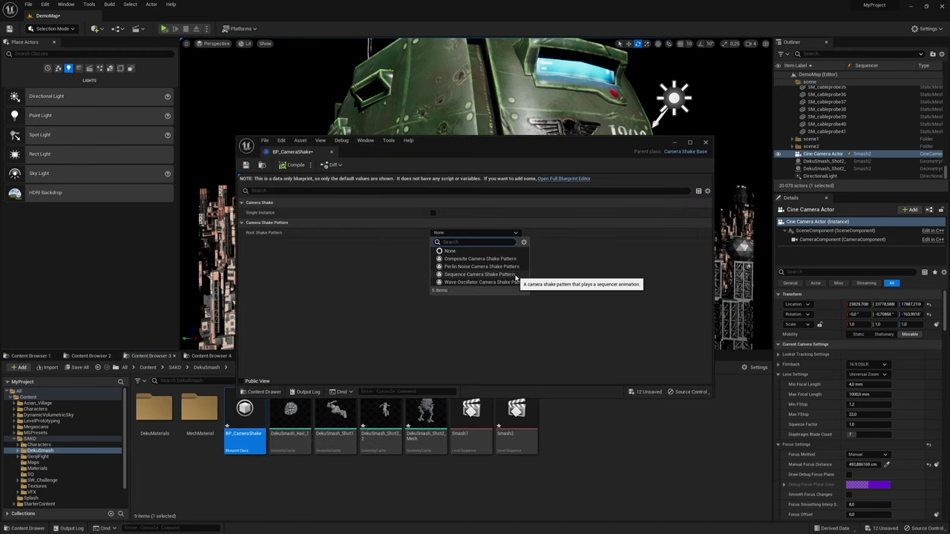
click(242, 233)
drag(520, 141, 710, 222)
click(643, 343)
text(2)
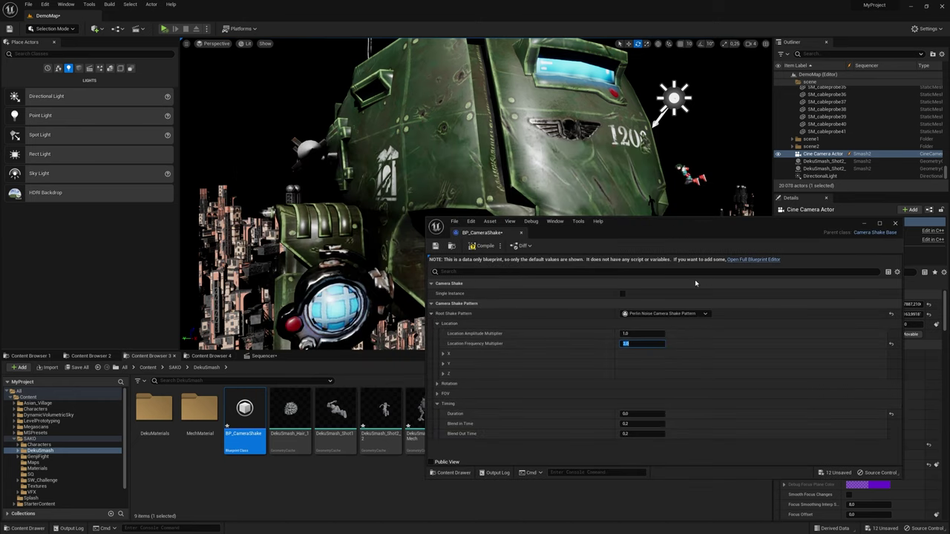
click(896, 224)
Step: Add BP_CameraShake as a camera shake track on the cine camera, lasting 1.2
click(263, 355)
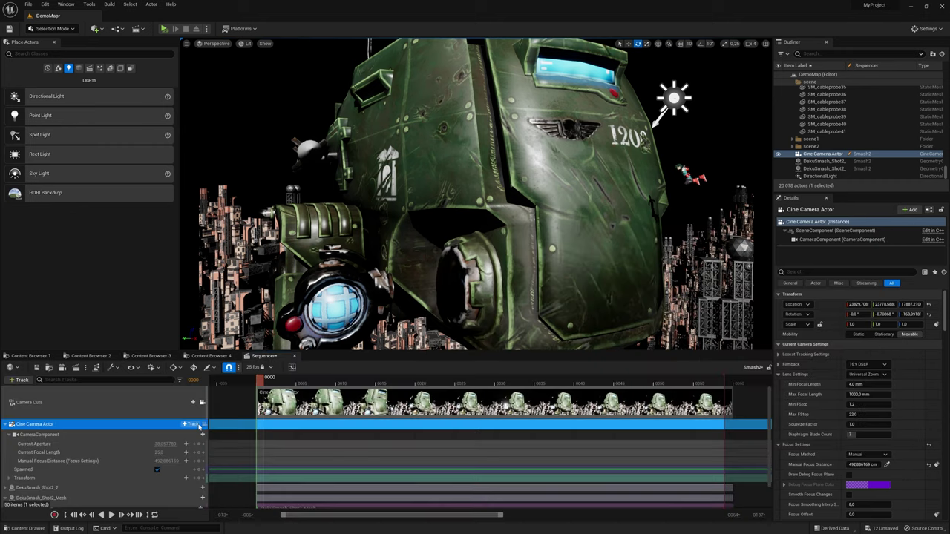
click(193, 424)
mouse_move(234, 357)
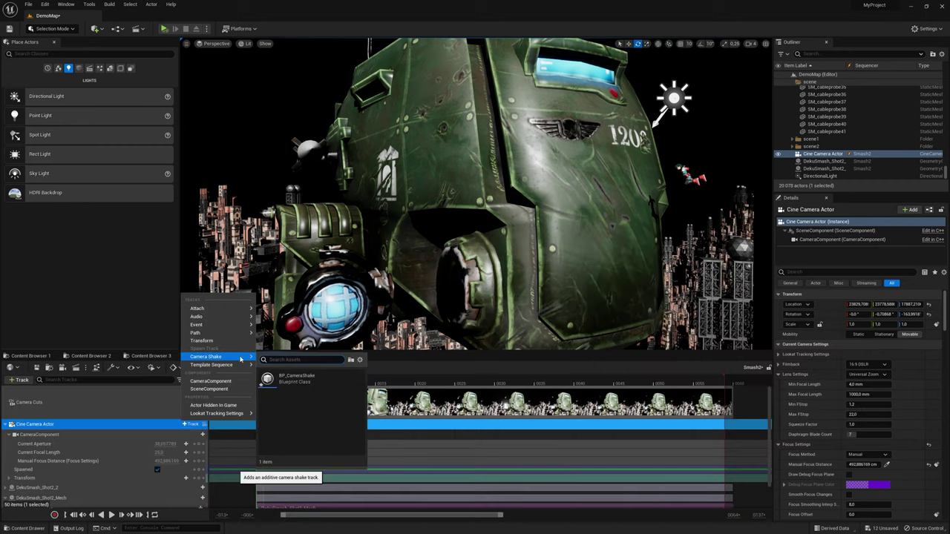
click(297, 379)
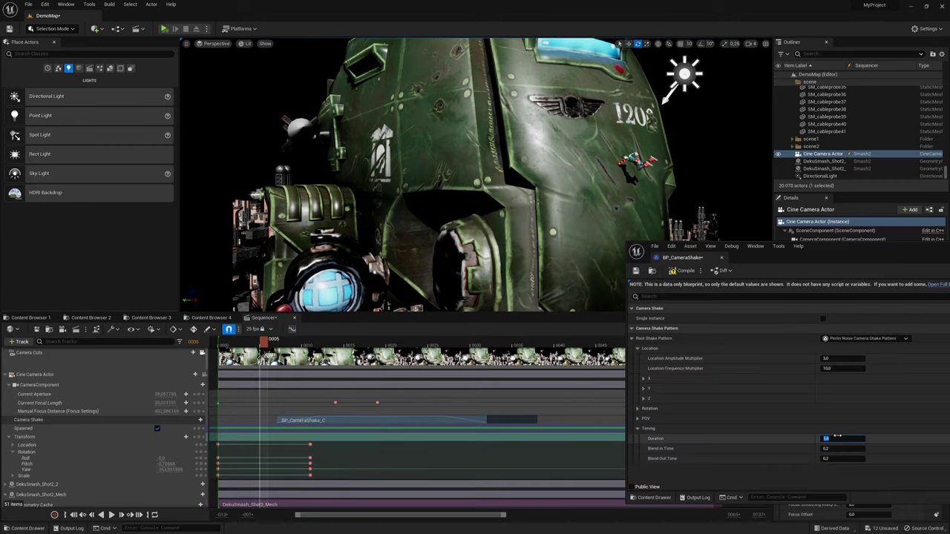
key(Tab)
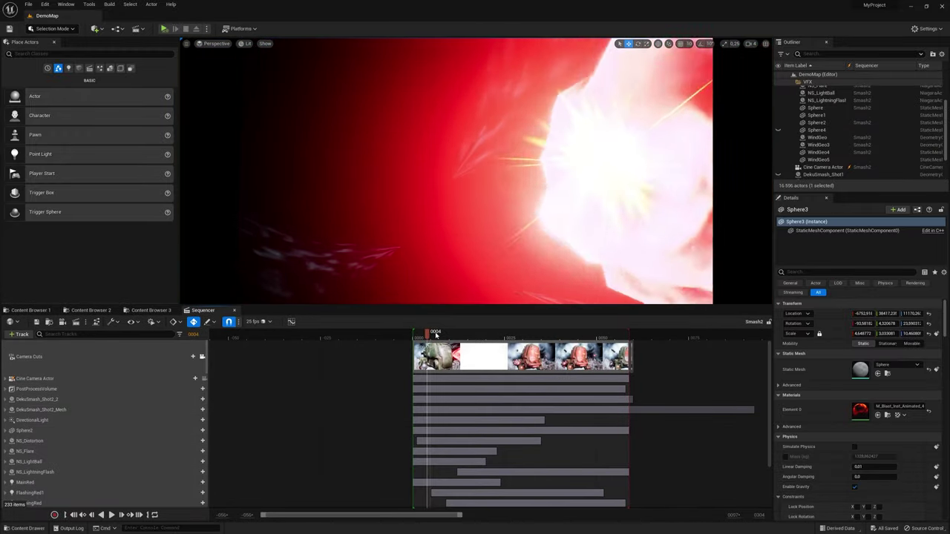
Step: Play the Smash2 sequence, then return to the start of the range
key(space)
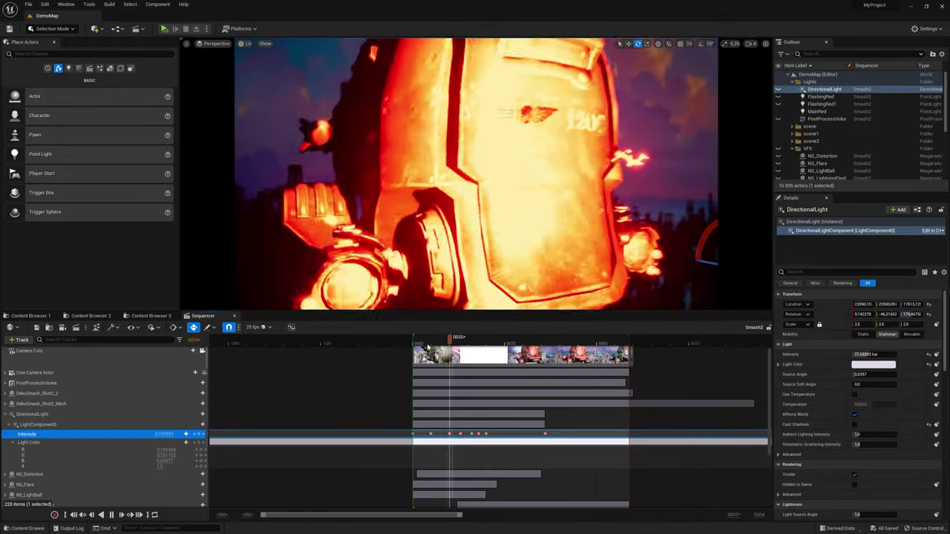
click(419, 344)
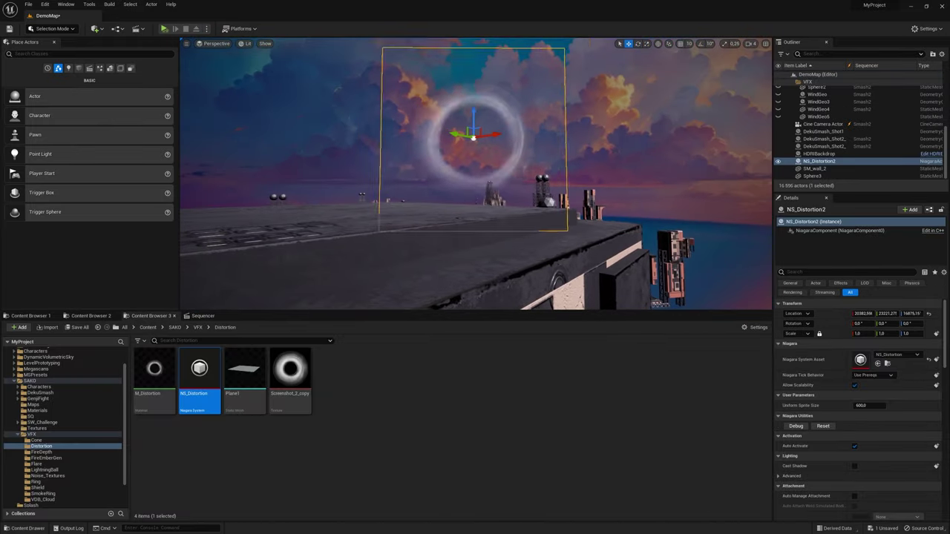
Step: Add NS_Distortion2 to the sequence with a System Life Cycle track ending near frame 29
click(637, 116)
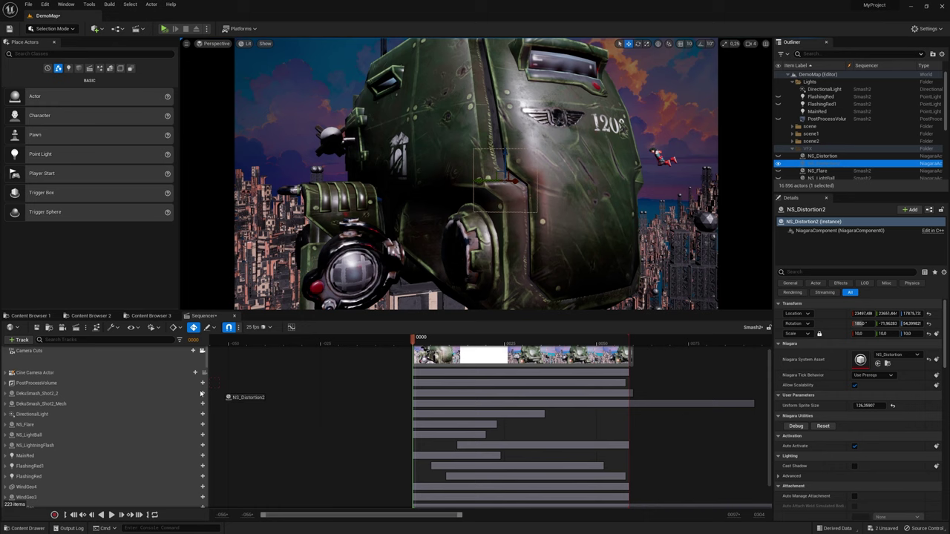
drag(201, 394, 33, 423)
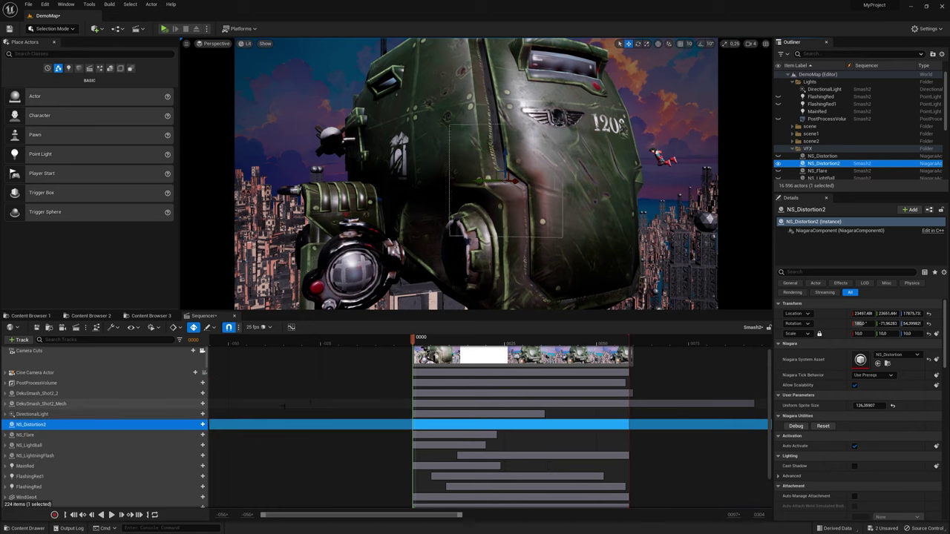
click(203, 425)
click(215, 500)
click(203, 435)
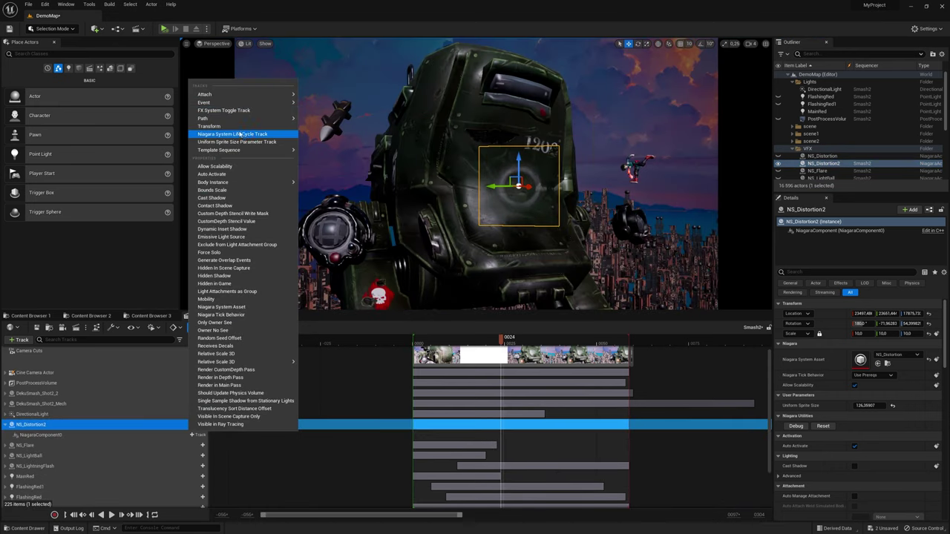
click(243, 135)
drag(461, 515, 718, 515)
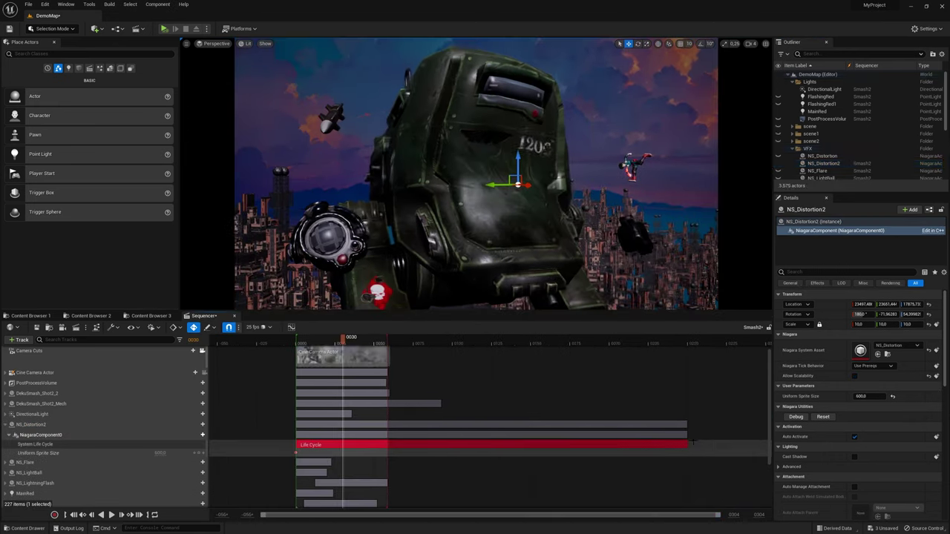
drag(687, 444, 343, 445)
Step: Play the sequence from the start to preview the distortion, then enlarge the viewport
ctrl+scroll(528, 445, up, 3)
key(space)
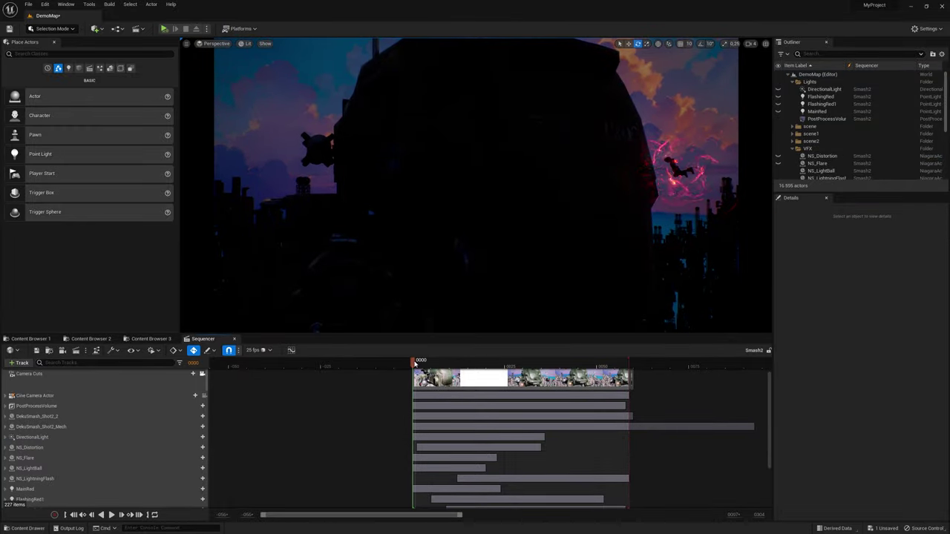
key(space)
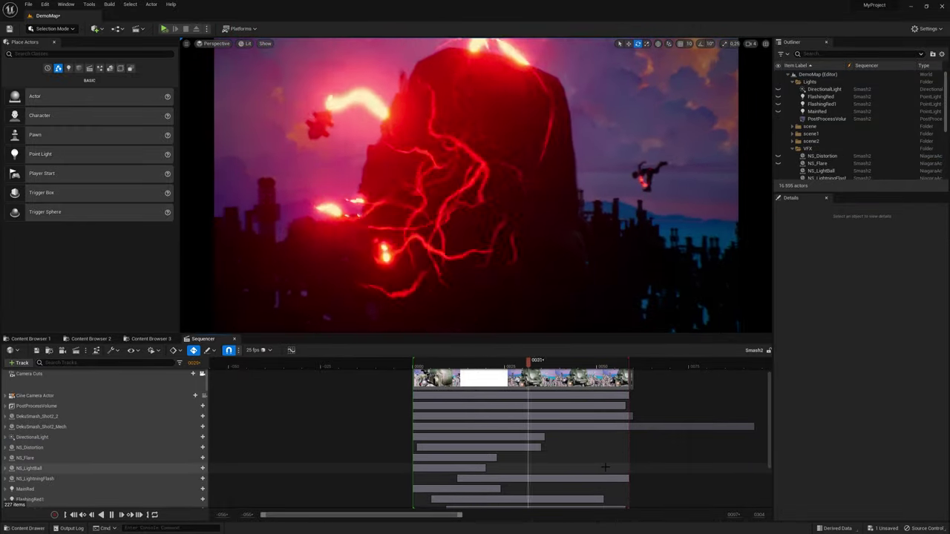
click(413, 363)
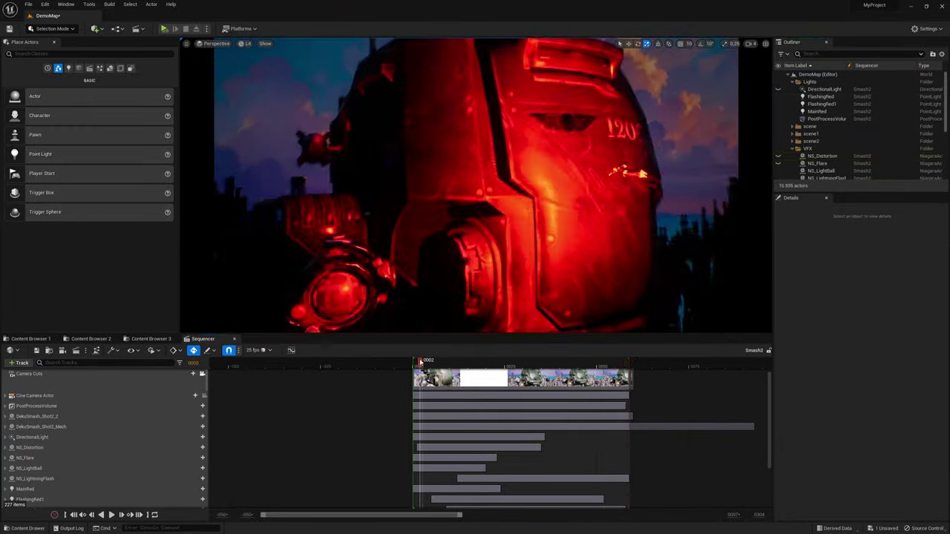
key(space)
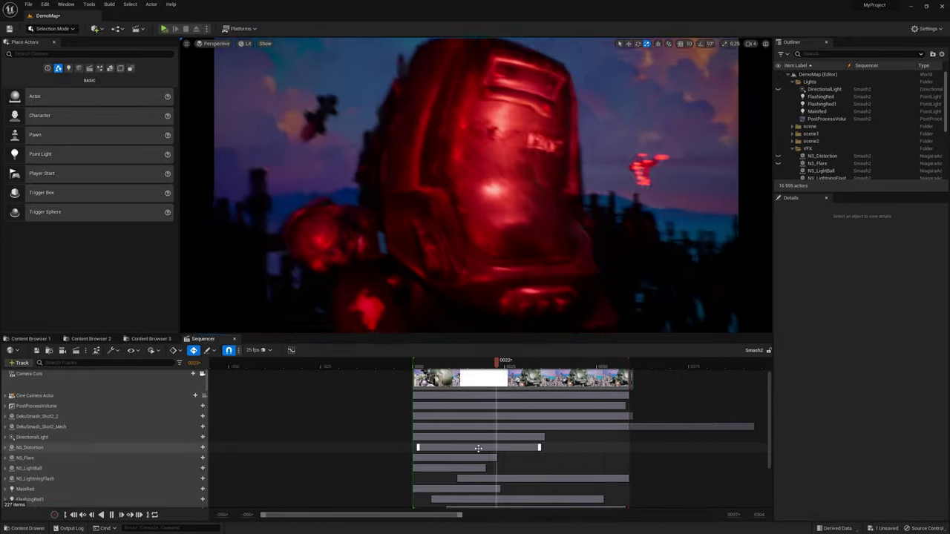
drag(475, 335, 475, 380)
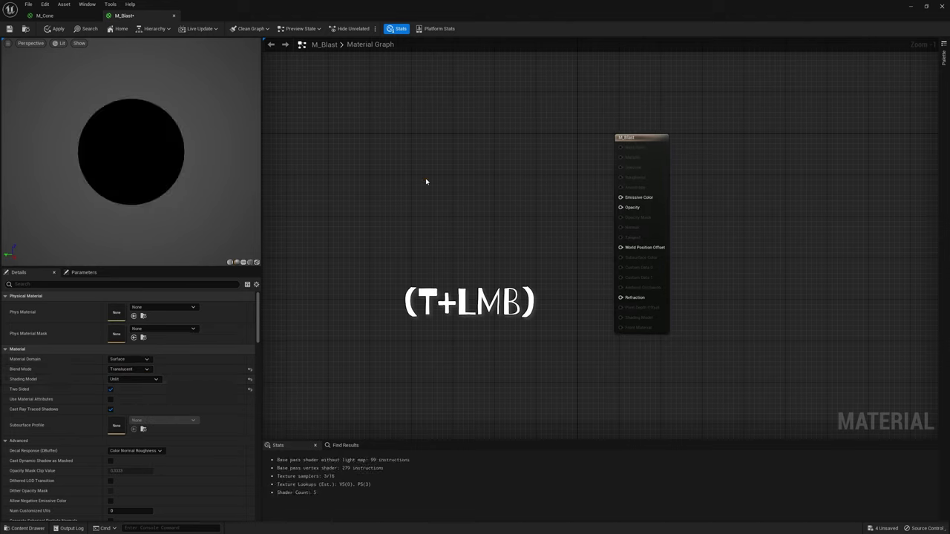
Step: Add a noise Texture Sample and a two-component Speed parameter for the Panner
click(426, 181)
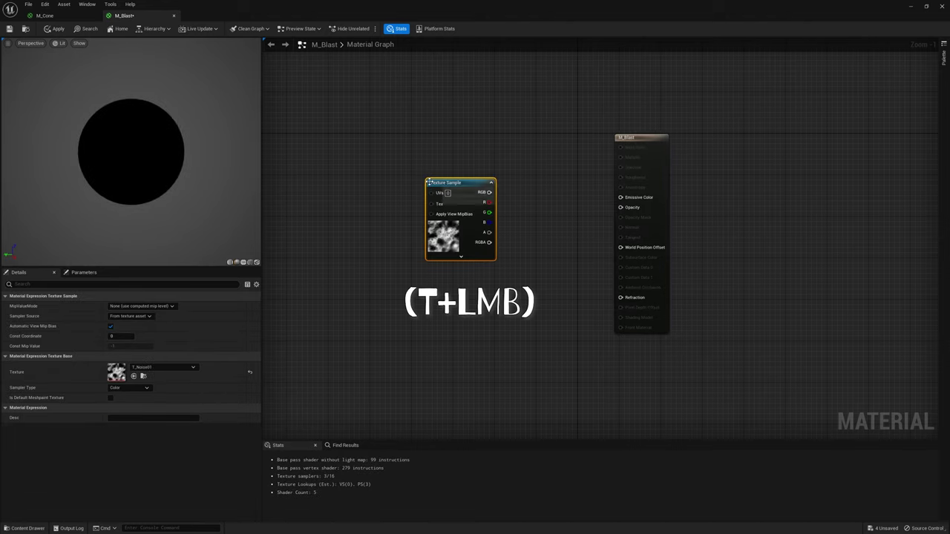
click(162, 369)
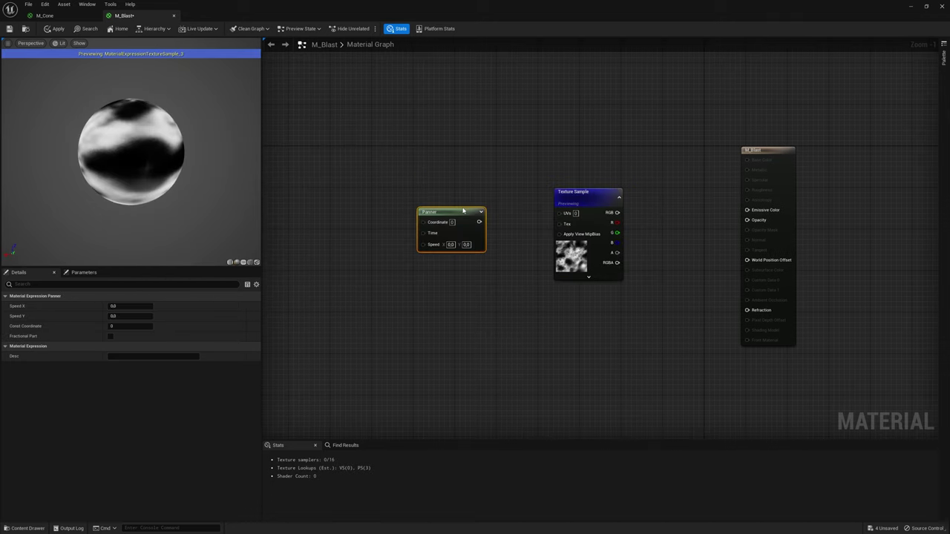
drag(463, 210, 491, 211)
click(356, 260)
right_click(372, 264)
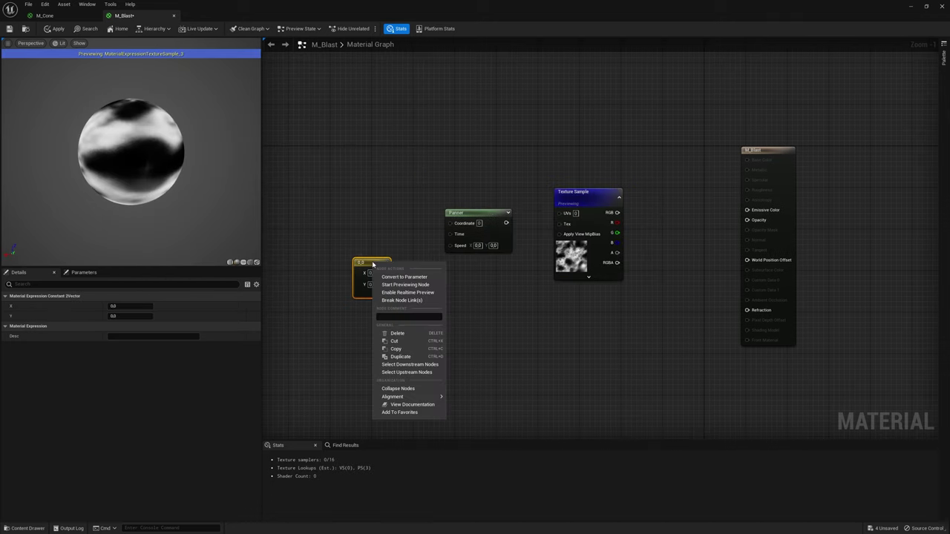
click(405, 277)
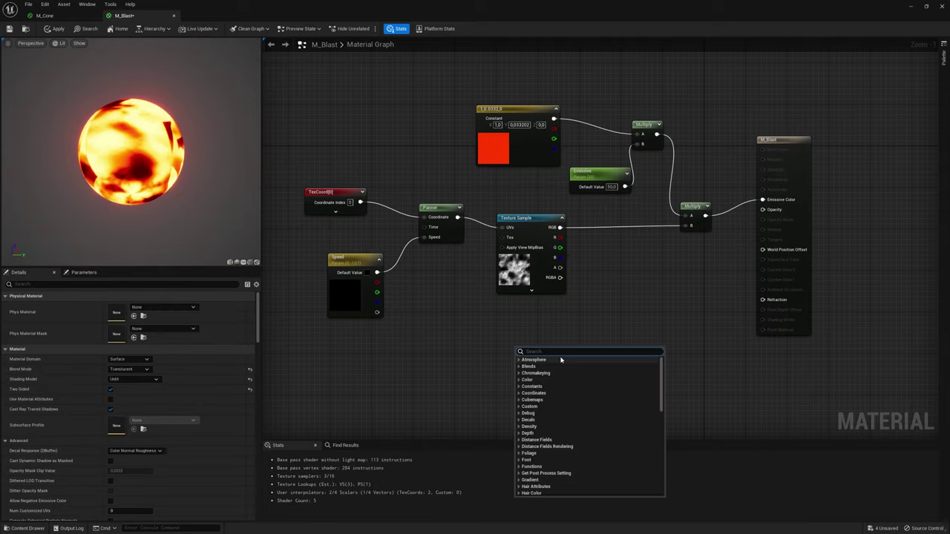
Step: Add a RadialGradientExponential with Radius 3.0 and Density parameters, multiplied with the texture's R into Opacity
text(radial)
key(Return)
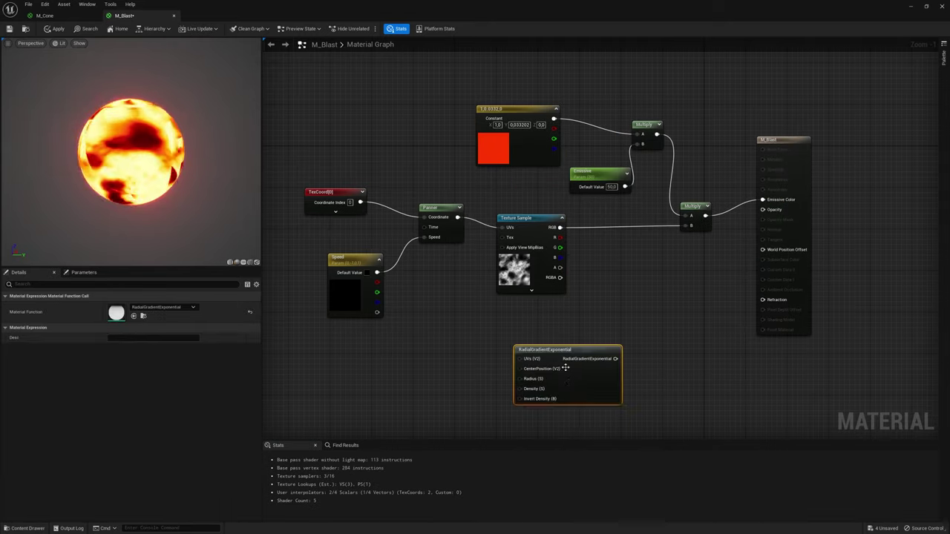
right_click(560, 358)
click(592, 398)
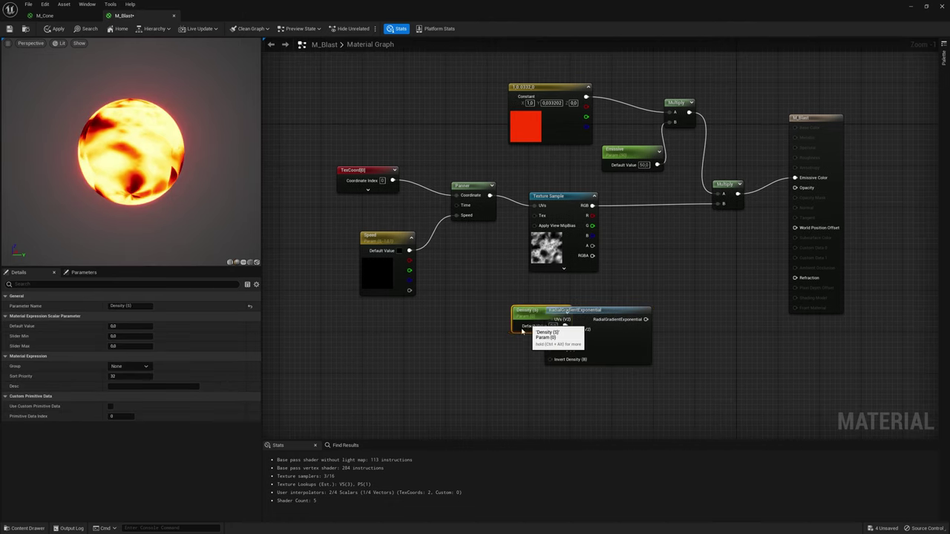
right_click(555, 339)
click(590, 380)
key(Return)
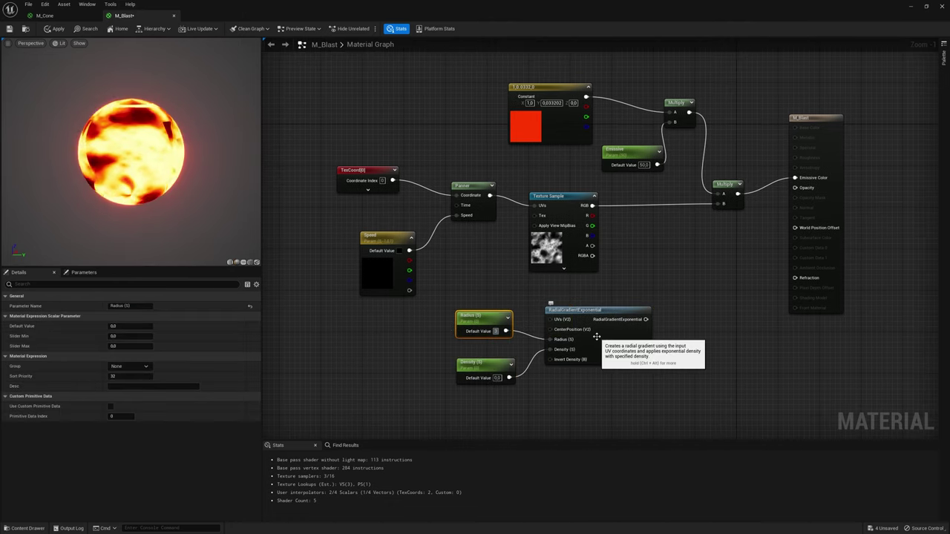
text(3)
key(Return)
right_drag(643, 287, 609, 296)
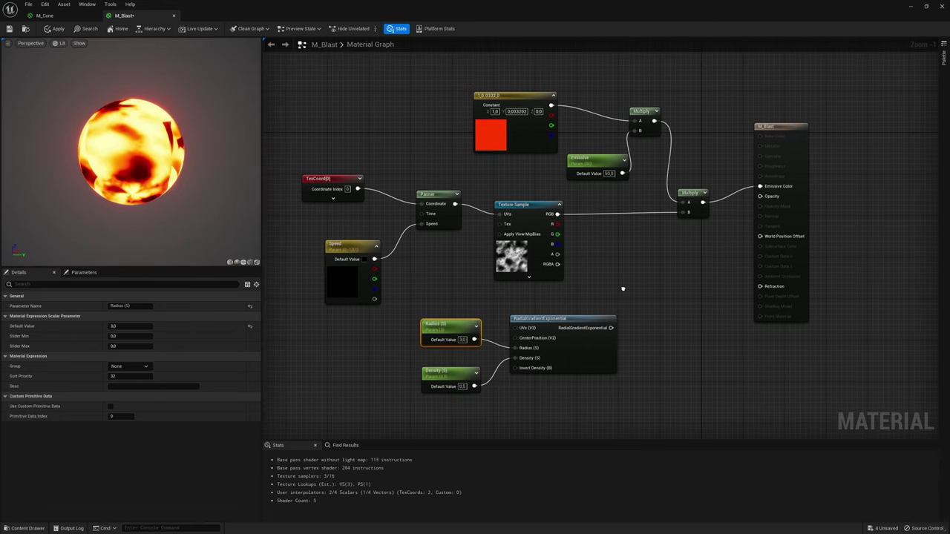
drag(558, 223, 670, 281)
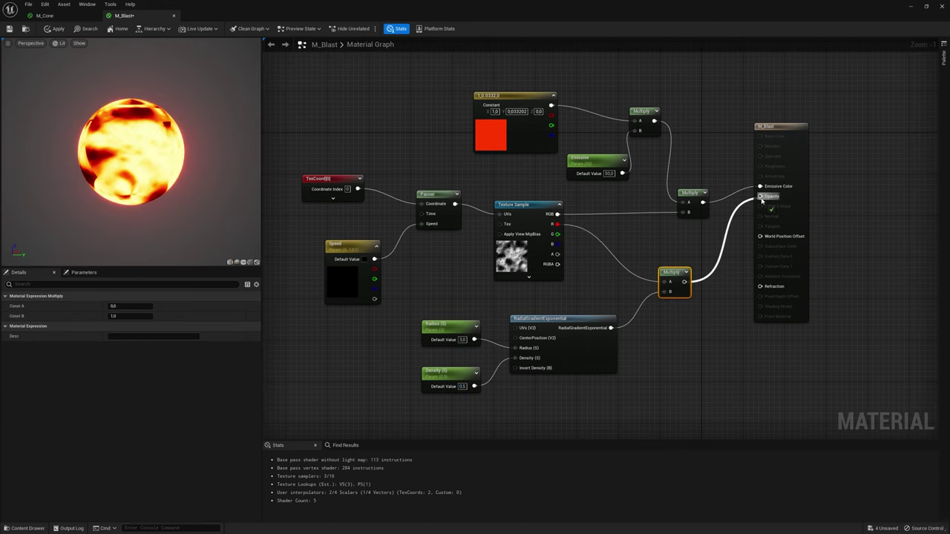
drag(762, 198, 760, 196)
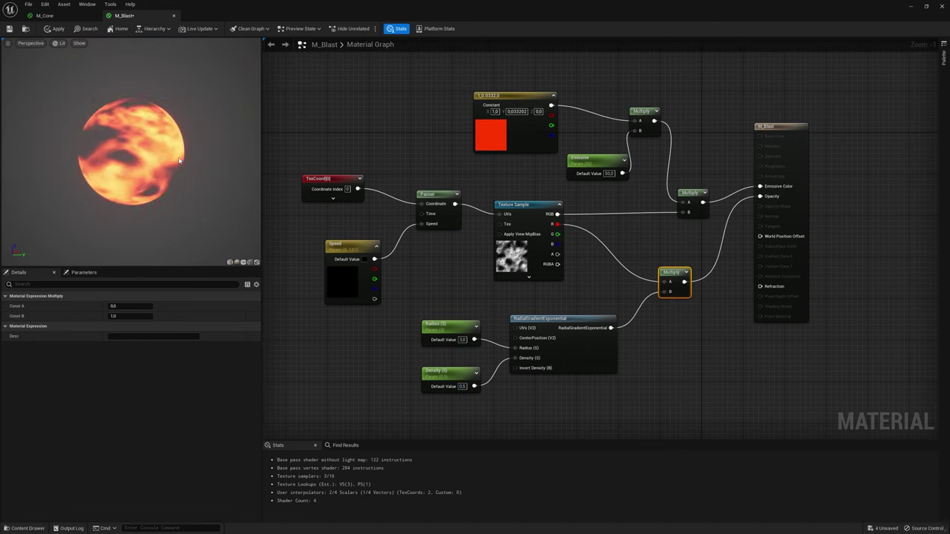
Step: Feed a TexCoord node with U tiling 0.3 into the gradient's UVs
click(451, 347)
right_drag(451, 347, 475, 327)
click(409, 301)
drag(465, 313, 539, 307)
click(130, 316)
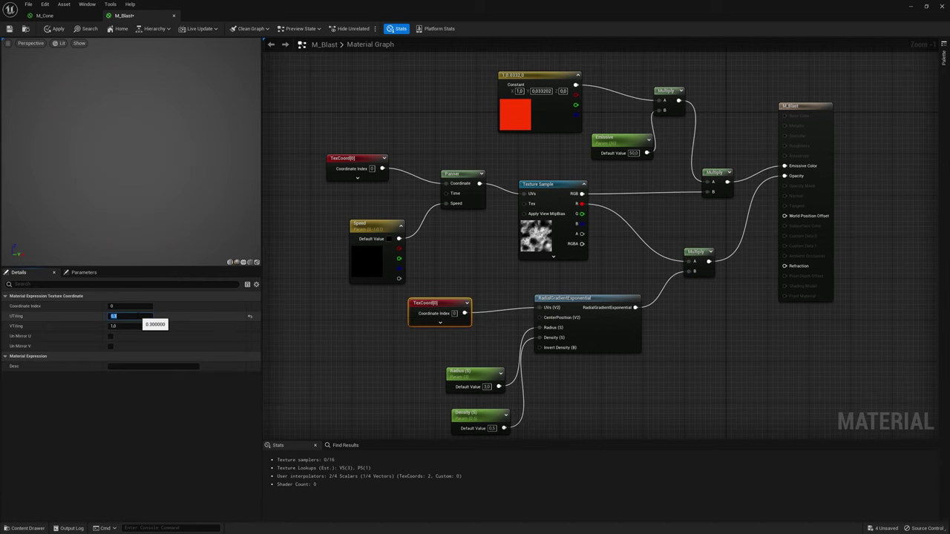
key(Tab)
text(0.3)
key(Return)
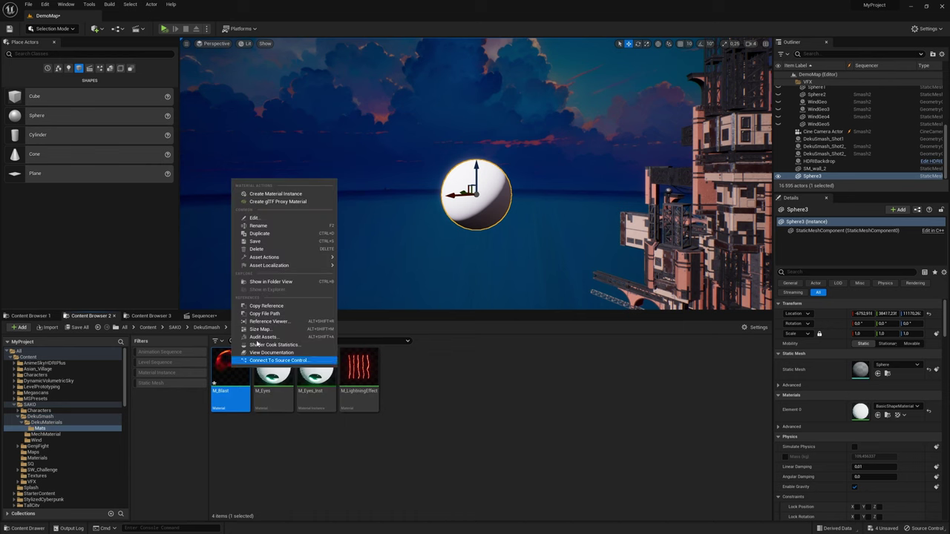
Step: Create M_Blast_Inst from M_Blast, apply it to the sphere, and scrub the blast animation
click(282, 361)
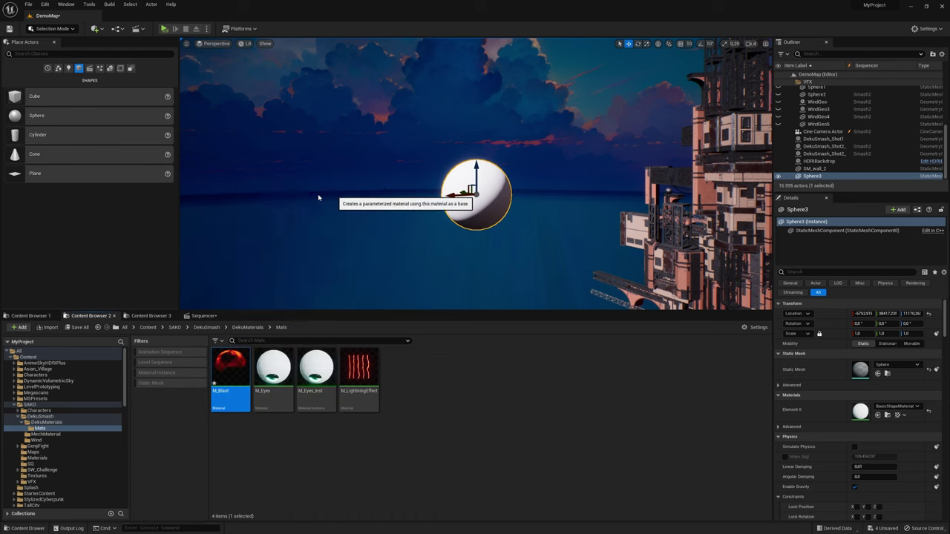
drag(479, 216, 478, 212)
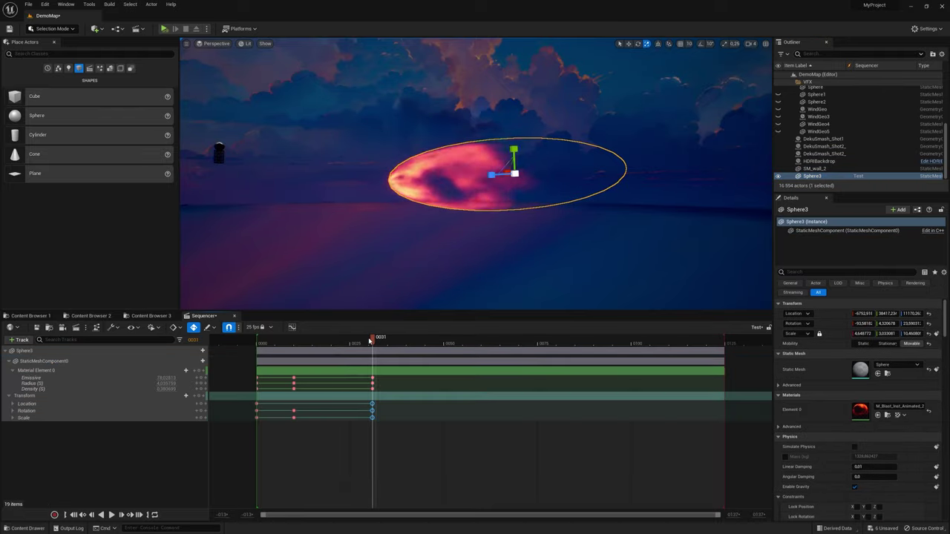
drag(373, 337, 261, 340)
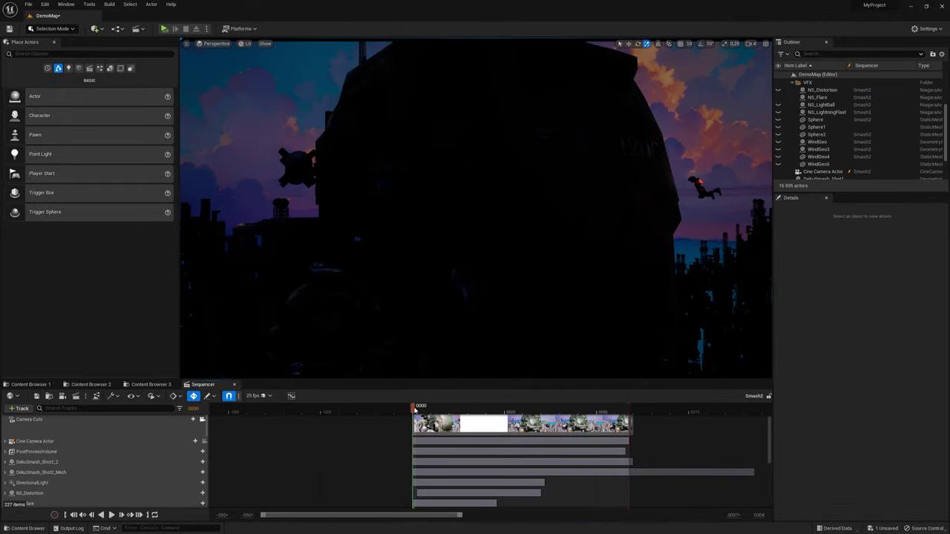
Step: Create the NS_LFlare Niagara system from the Single Looping Particle template and open it
drag(414, 407, 433, 411)
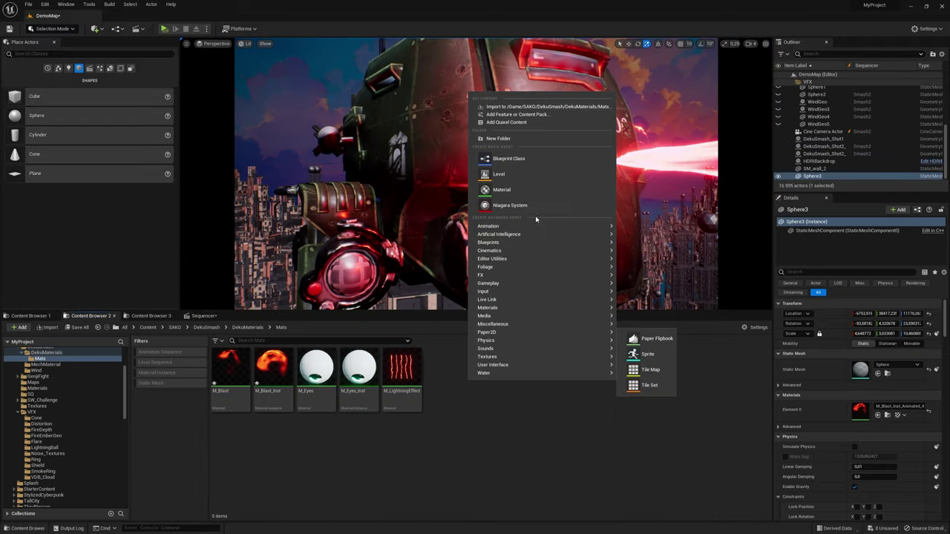
click(638, 357)
click(468, 376)
scroll(490, 312, down, 5)
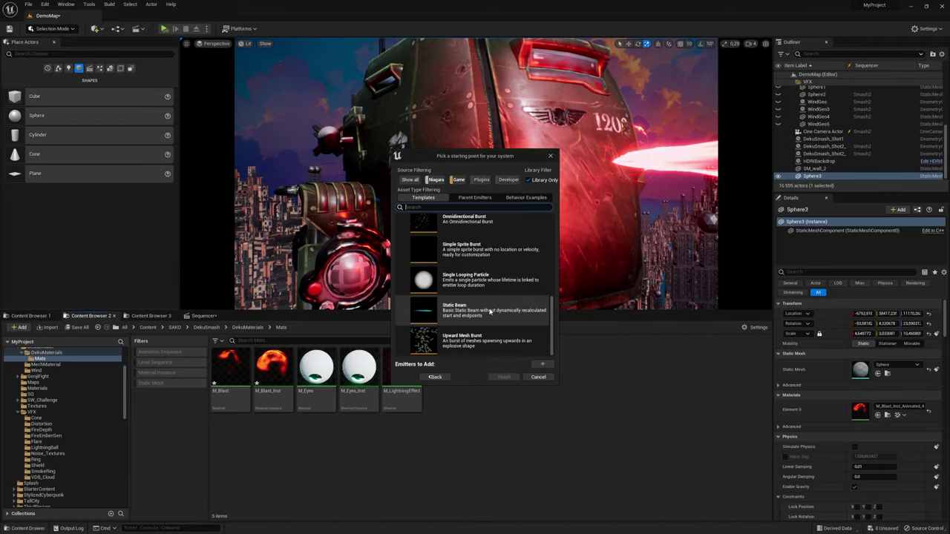
click(482, 280)
click(504, 377)
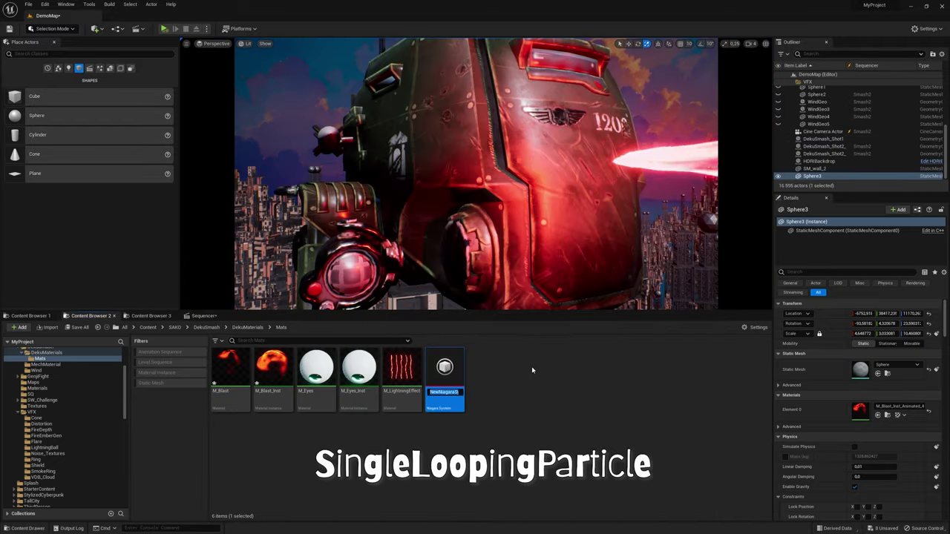
double_click(445, 375)
Step: Set sprite size to Random Uniform with minimum 50 and assign the M_Flare material
click(788, 189)
click(795, 214)
click(790, 199)
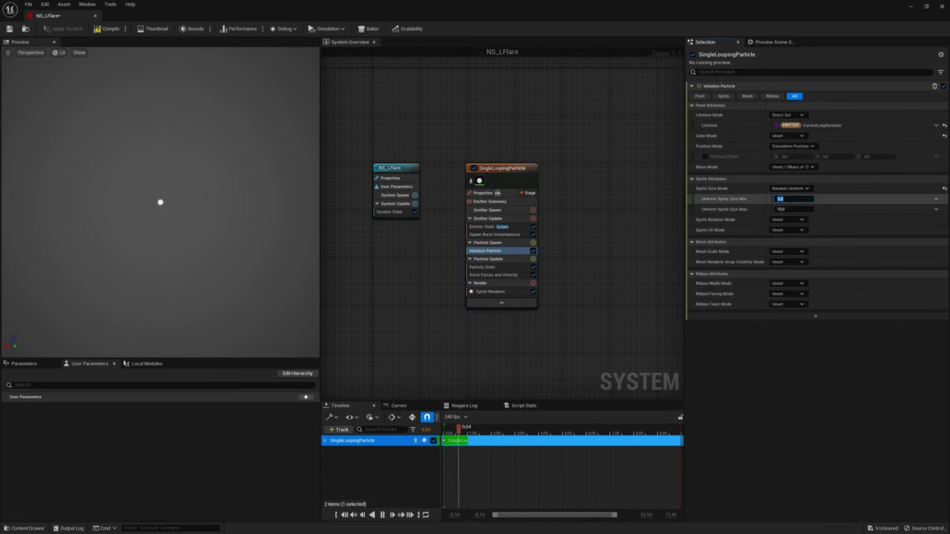
text(50)
key(Return)
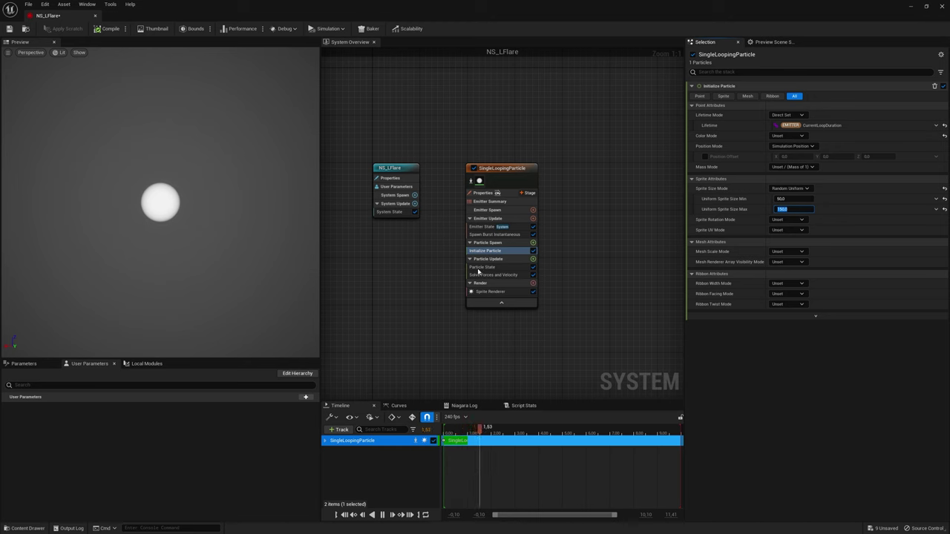
click(504, 292)
click(850, 163)
click(817, 220)
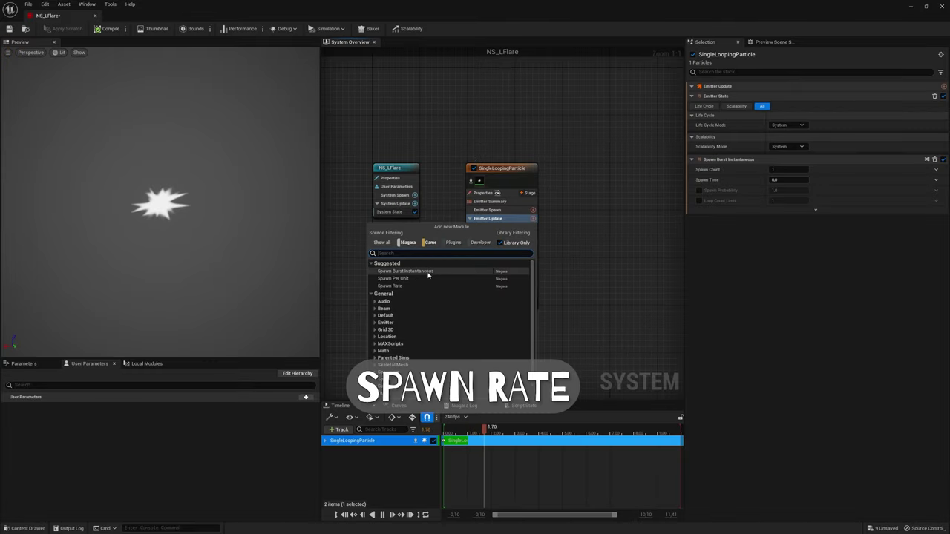
Step: Add Spawn Rate and a random-range Sprite Rotation Rate with maximum 150
click(406, 287)
click(793, 96)
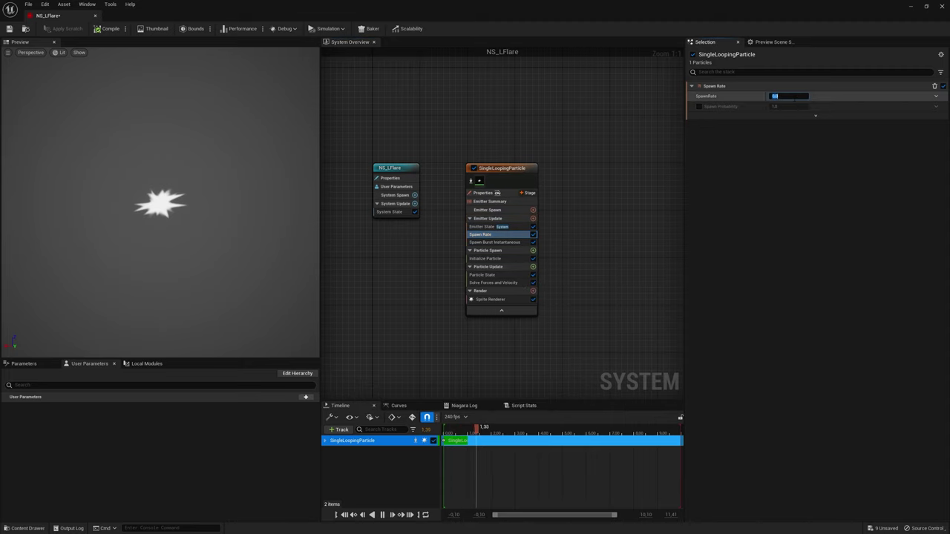
click(533, 266)
text(rota)
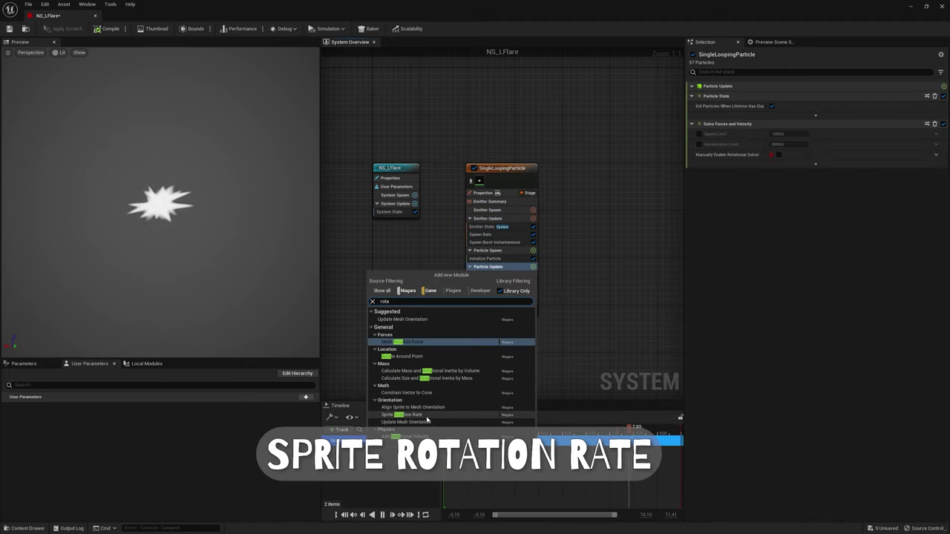
click(423, 415)
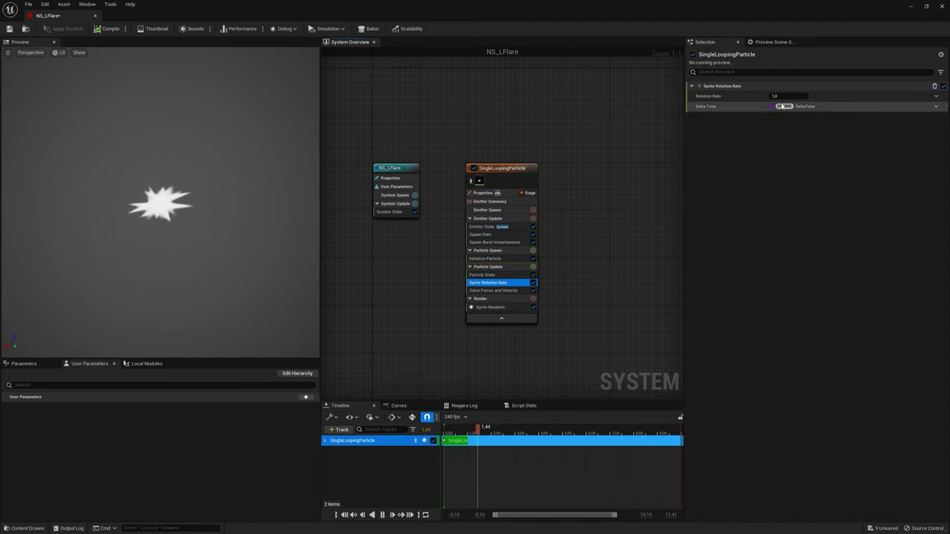
click(936, 96)
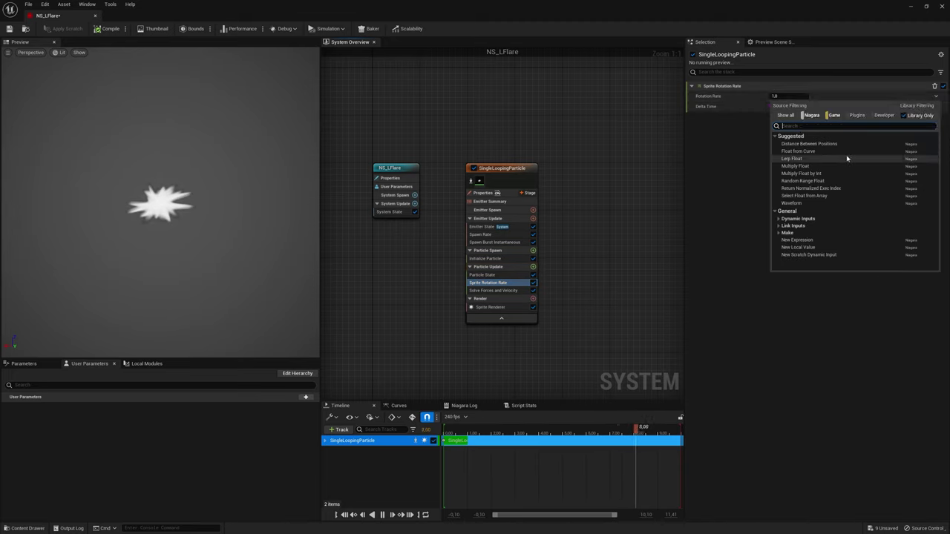
click(804, 181)
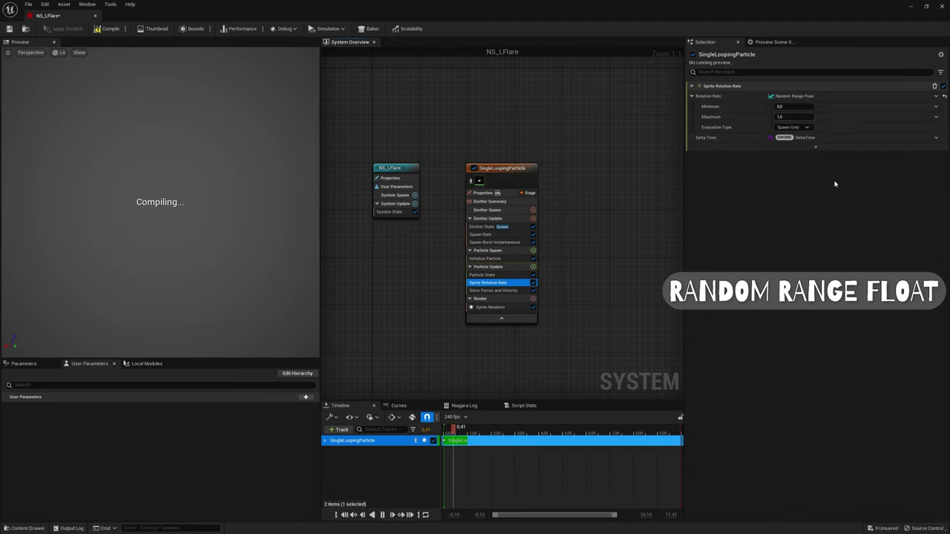
click(791, 117)
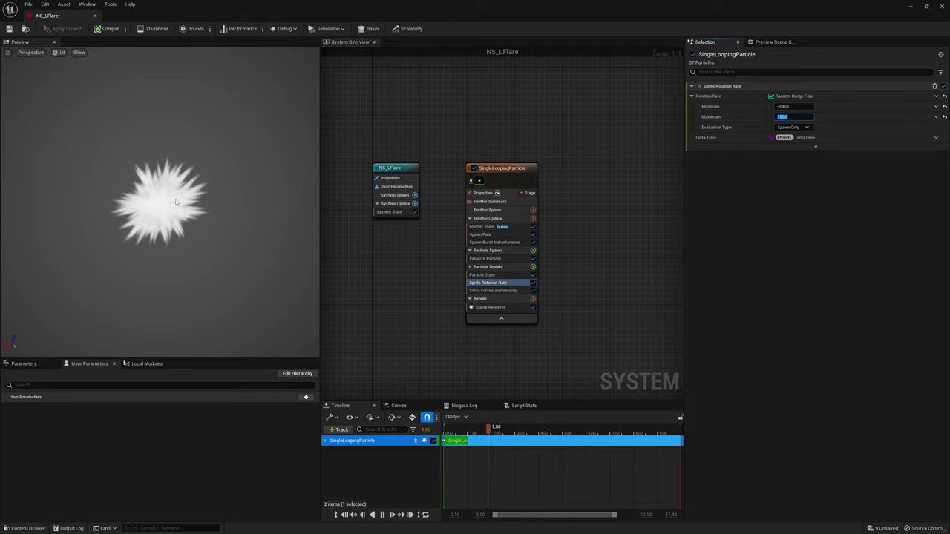
text(150)
Step: Add Scale Color with its alpha driven by a smoothed curve with a middle key
click(533, 267)
text(scale color)
click(417, 322)
click(936, 116)
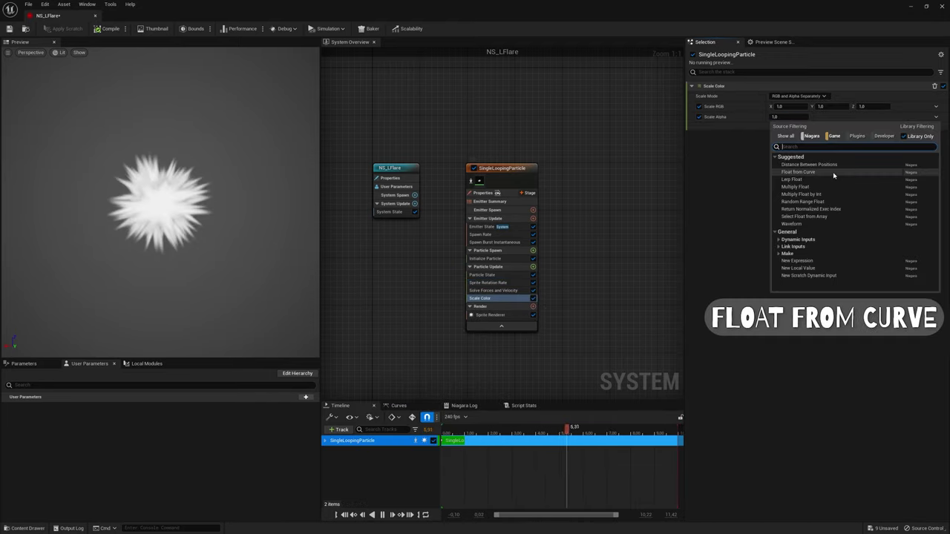
click(816, 172)
right_click(835, 186)
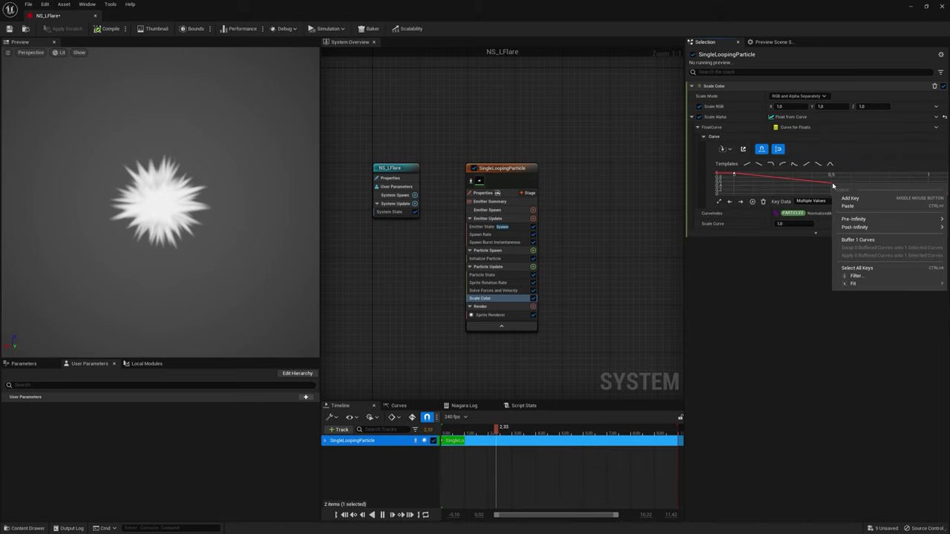
click(851, 199)
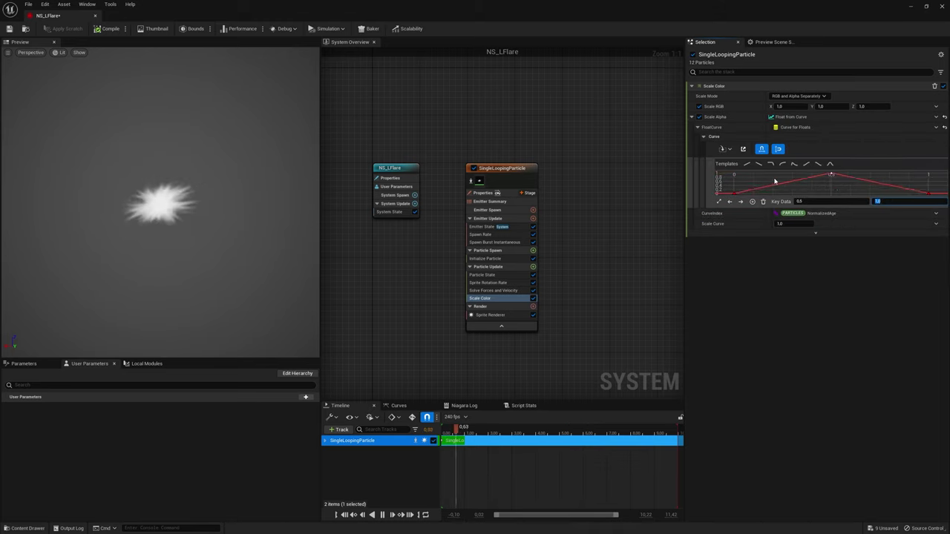
right_click(810, 175)
click(839, 215)
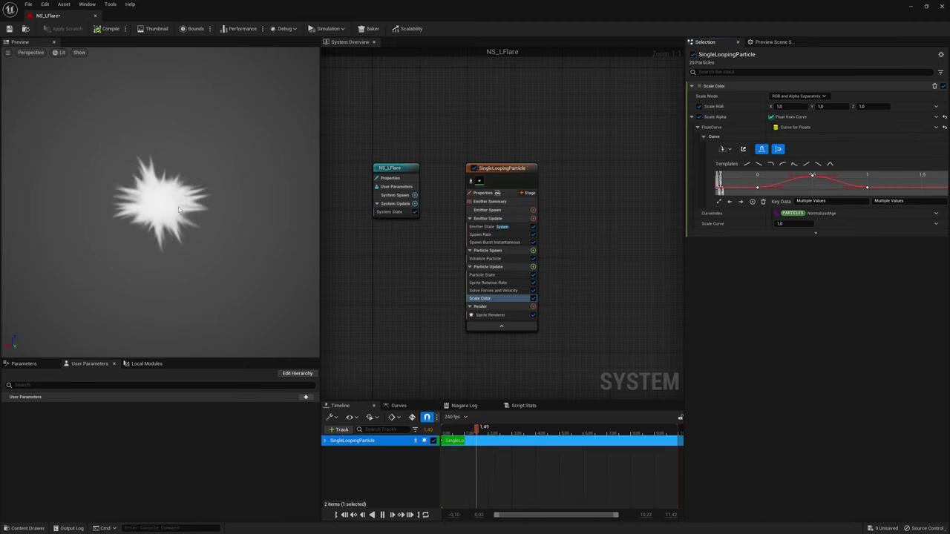
Step: Give particles a random lifetime between 0.1 and 0.5
click(487, 250)
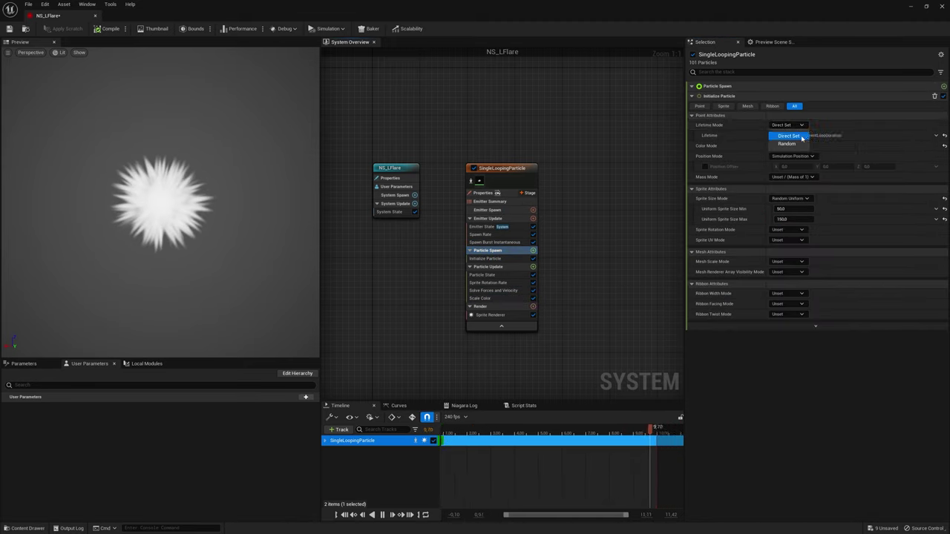
click(789, 143)
click(794, 146)
text(0.5)
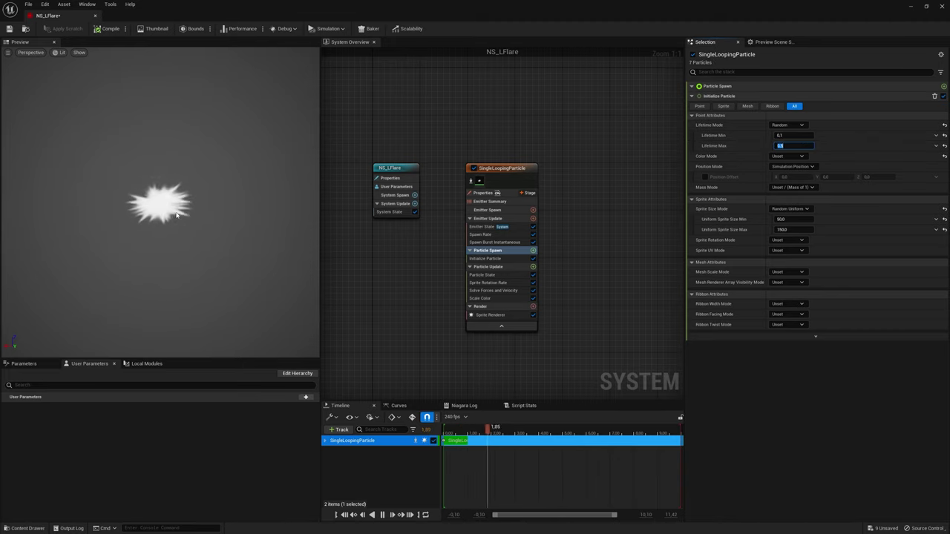
Step: Drive Scale RGB from a random orange-yellow colour range with brightness 50, then duplicate the emitter
click(519, 298)
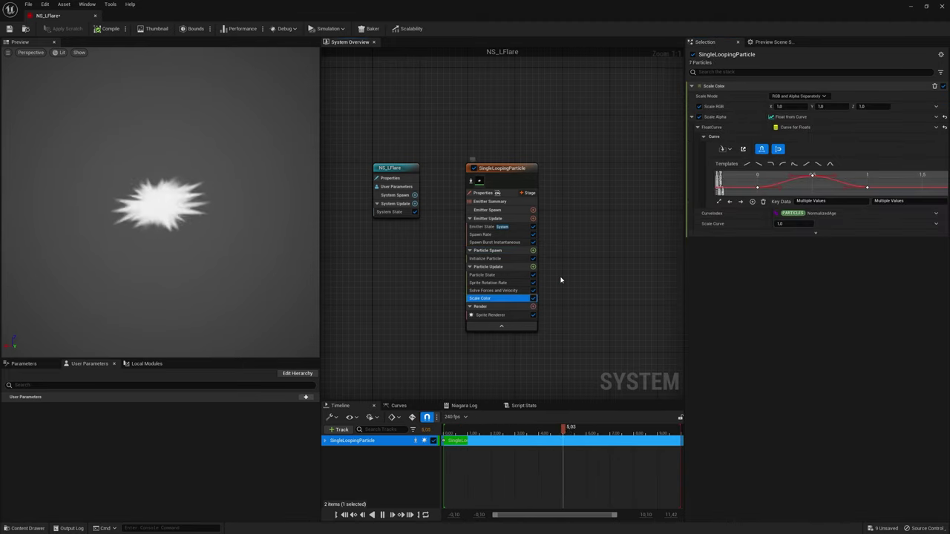
click(799, 106)
text(make vector)
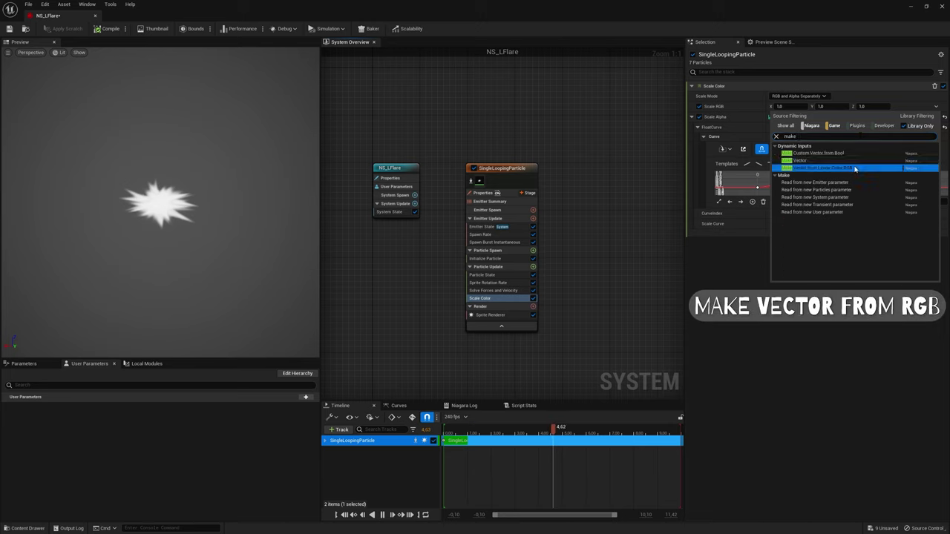
click(854, 160)
click(935, 117)
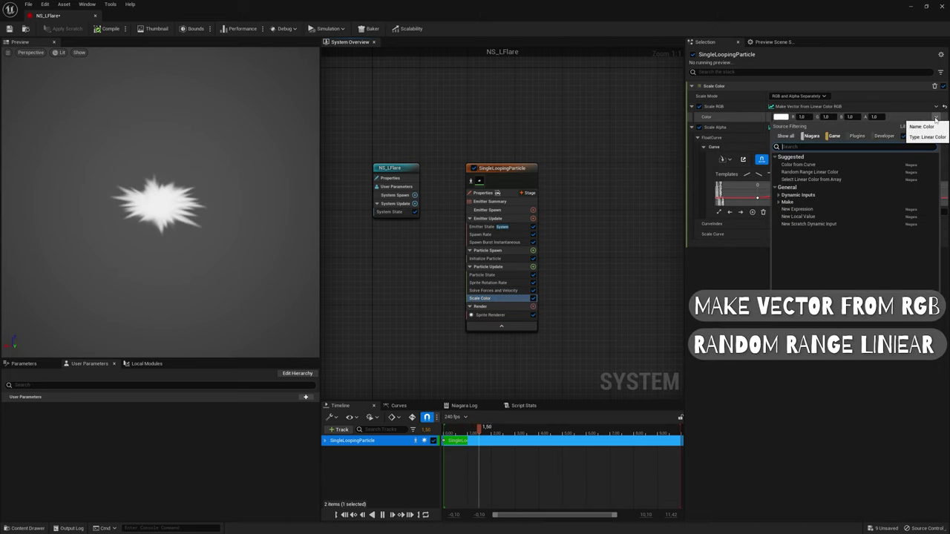
click(849, 172)
click(785, 127)
text(50)
key(Return)
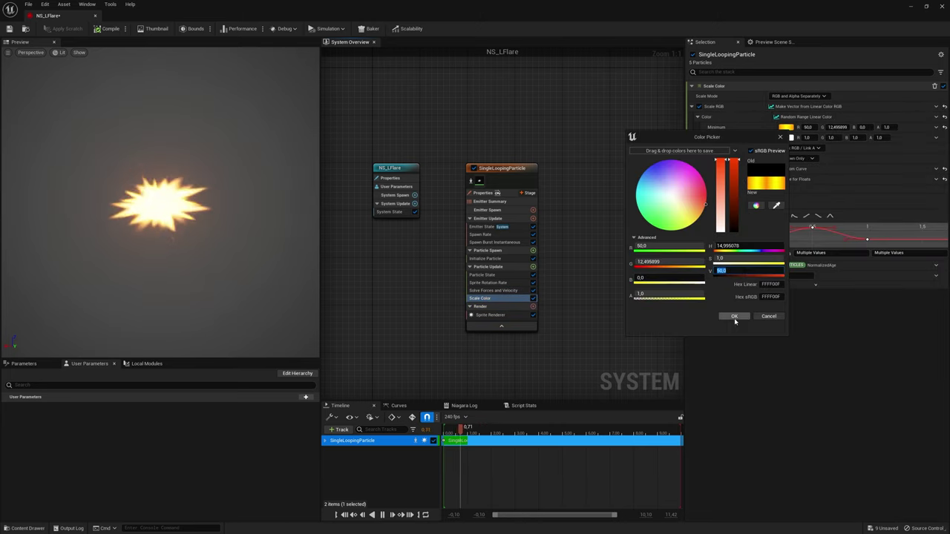
click(734, 318)
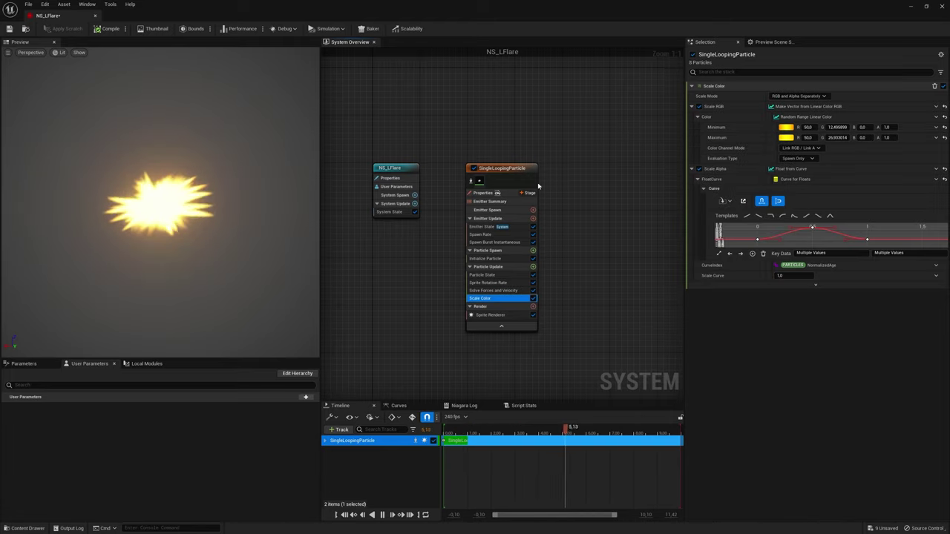
key(ctrl+d)
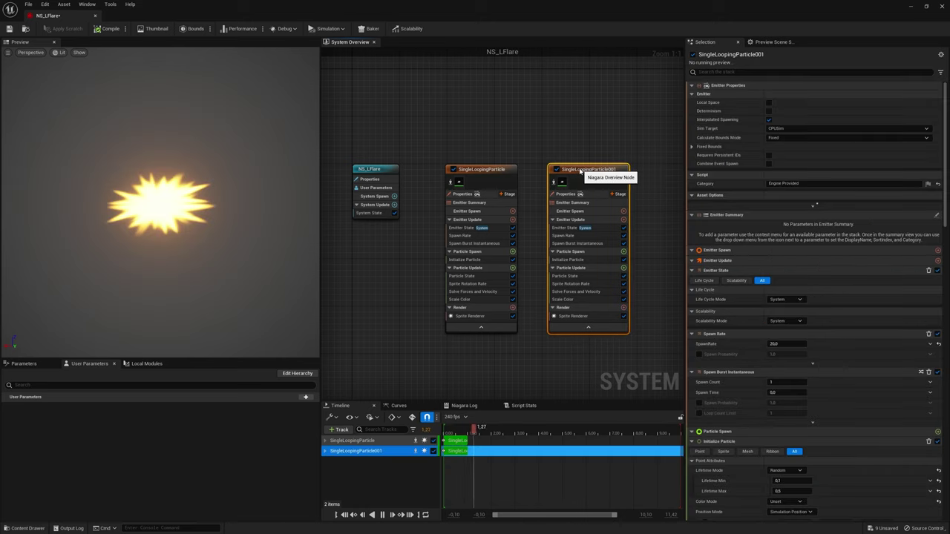
Step: Give the copy random non-uniform sprite sizes and a user SpawnRate parameter of about 61
click(569, 259)
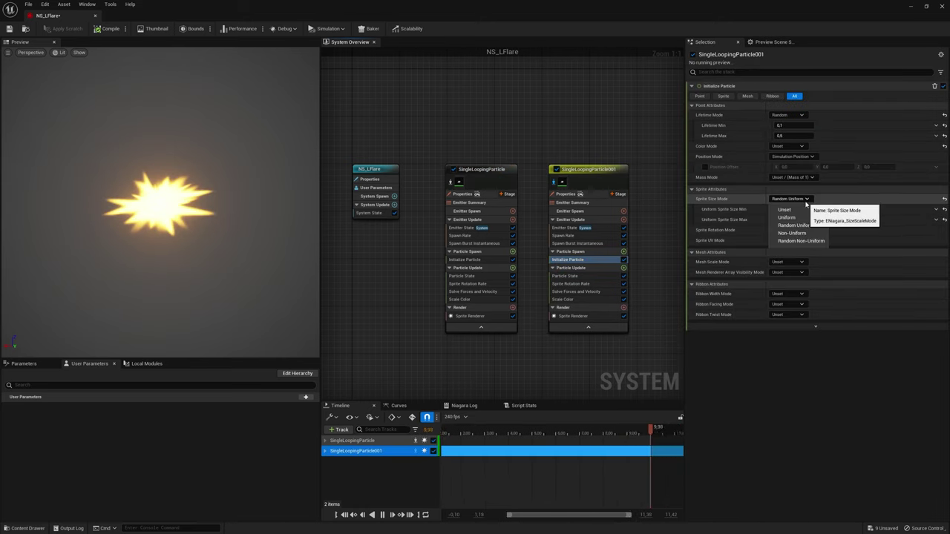
click(813, 242)
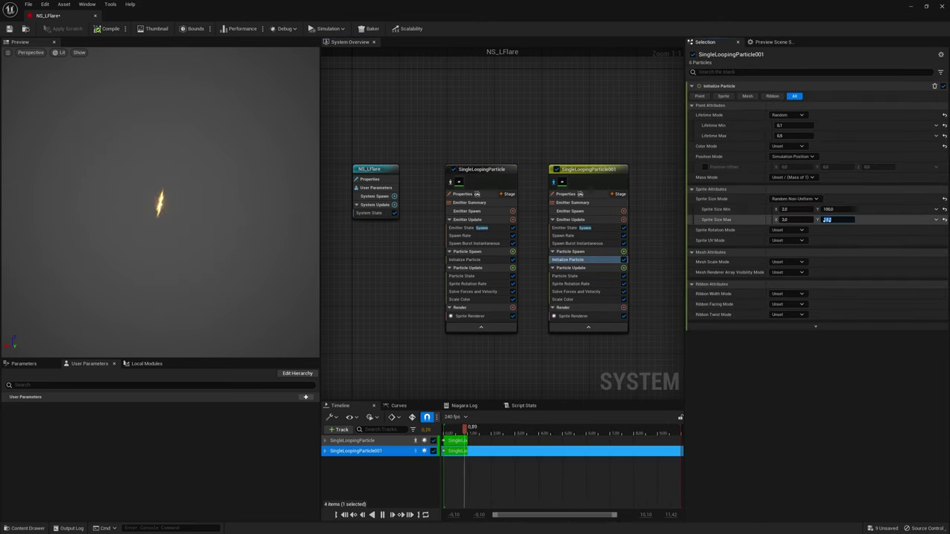
click(570, 284)
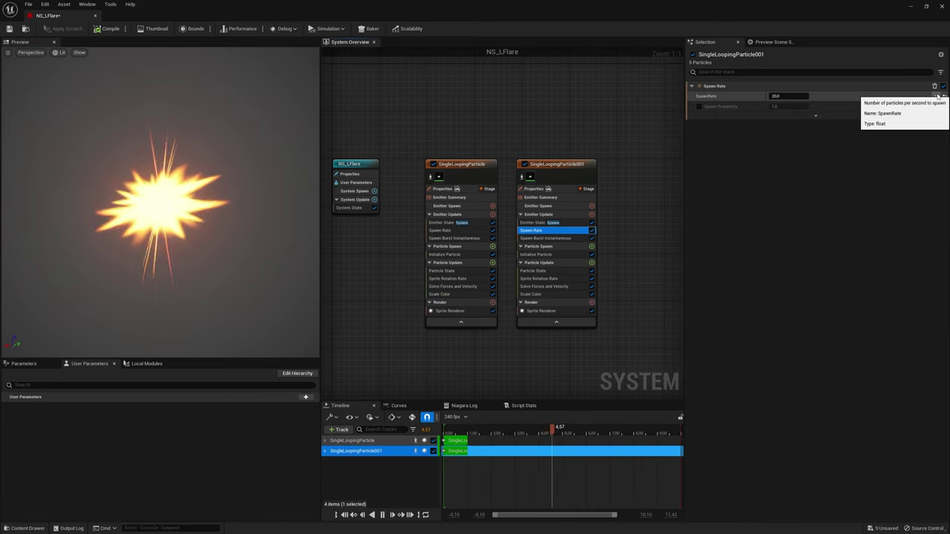
click(937, 97)
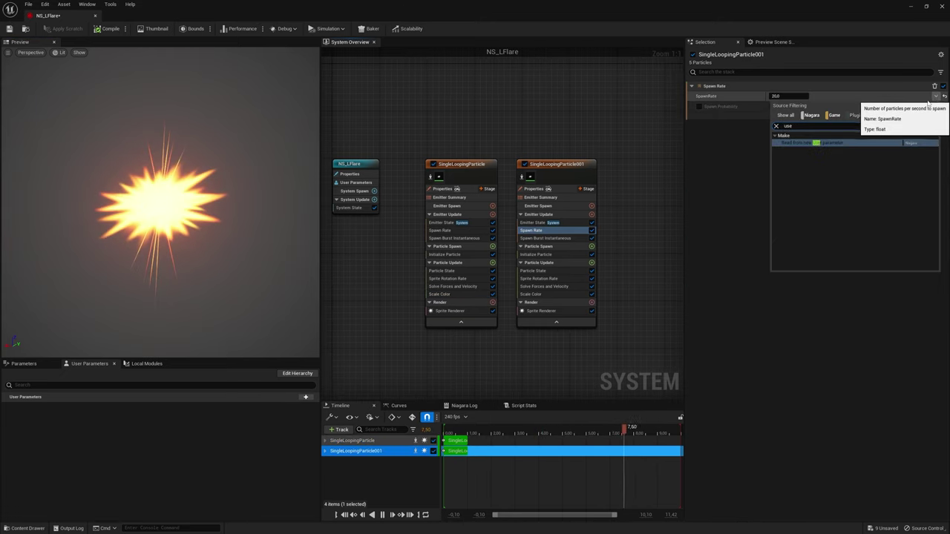
click(851, 145)
drag(140, 407, 146, 408)
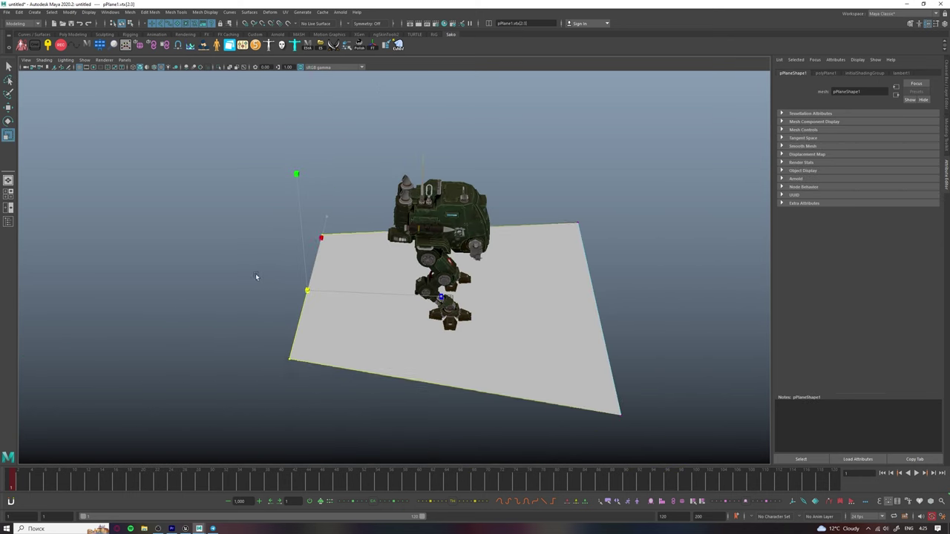
Step: Select the plane beside the robot and export it as the wind ribbon mesh
alt+drag(255, 277, 176, 267)
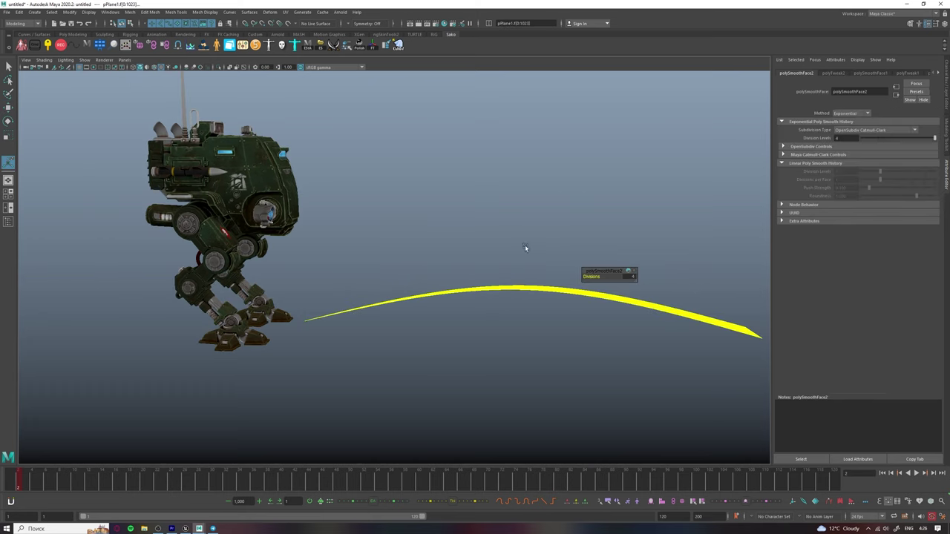
click(553, 263)
click(579, 286)
alt+drag(579, 286, 601, 302)
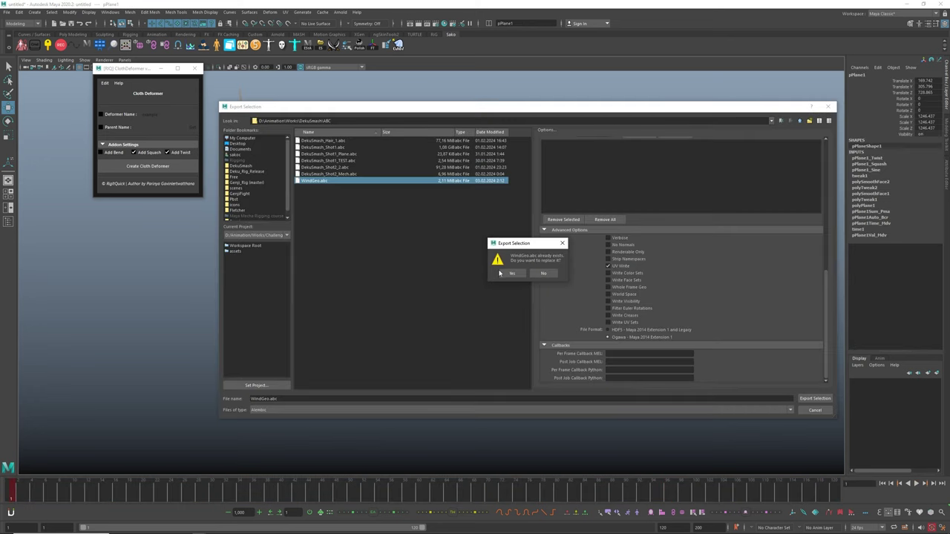
click(509, 274)
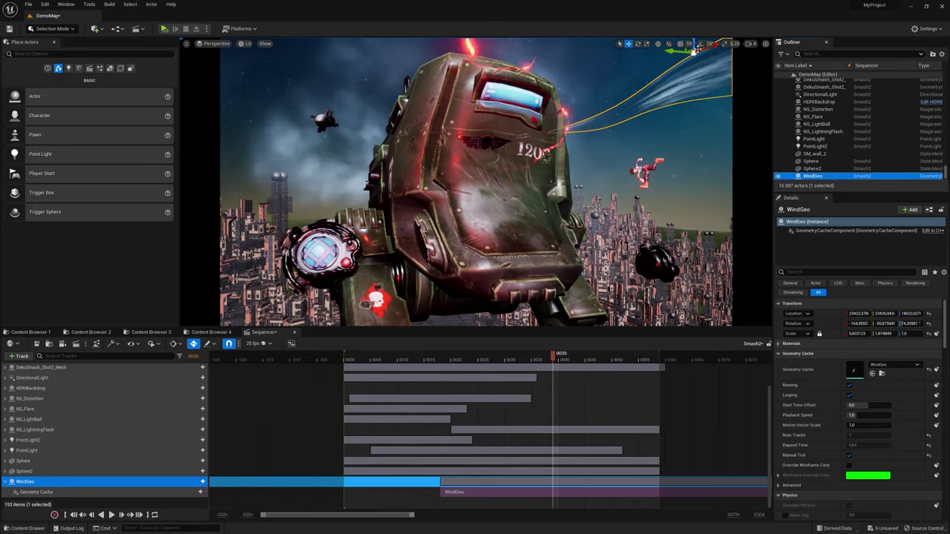
Step: Duplicate the WindGeo mesh with the rotate tool active for placing the copy
key(e)
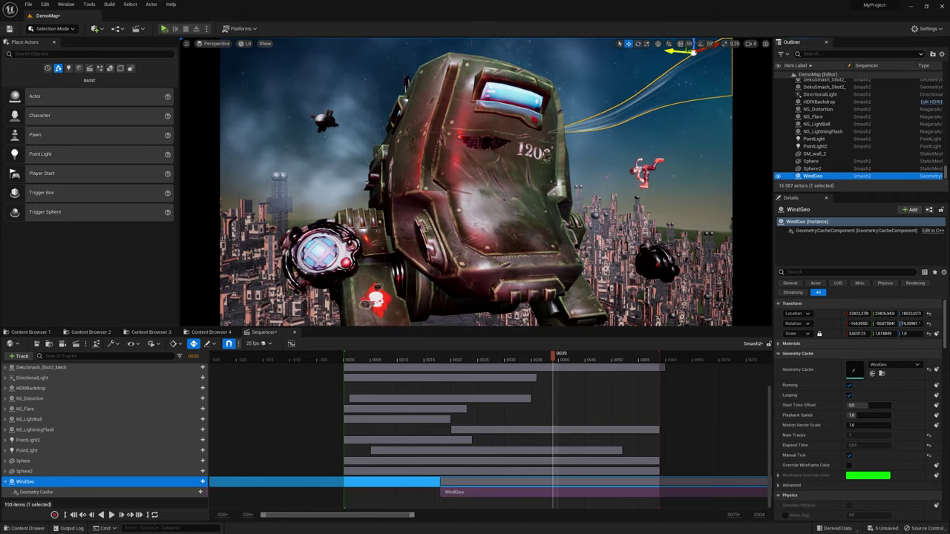
key(ctrl+d)
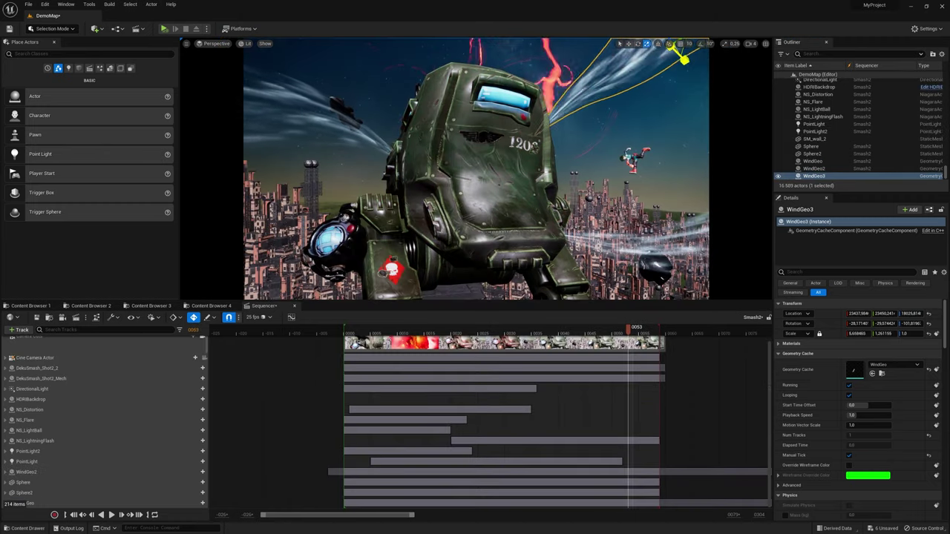